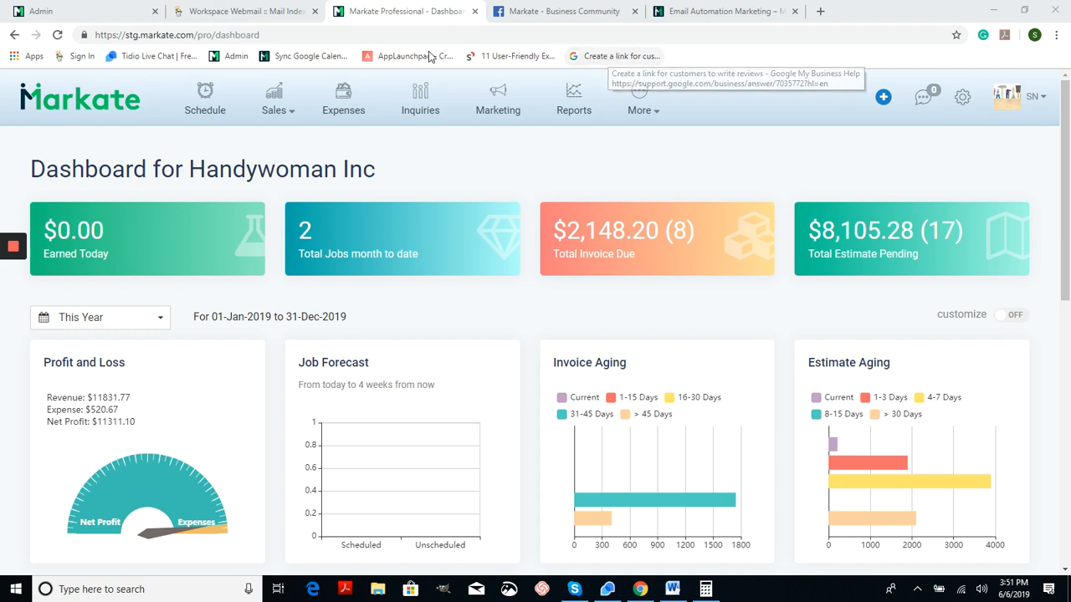
# Look through the recorded expenses, their date filter options, the expense categories and the expense vendors.
pyautogui.click(354, 108)
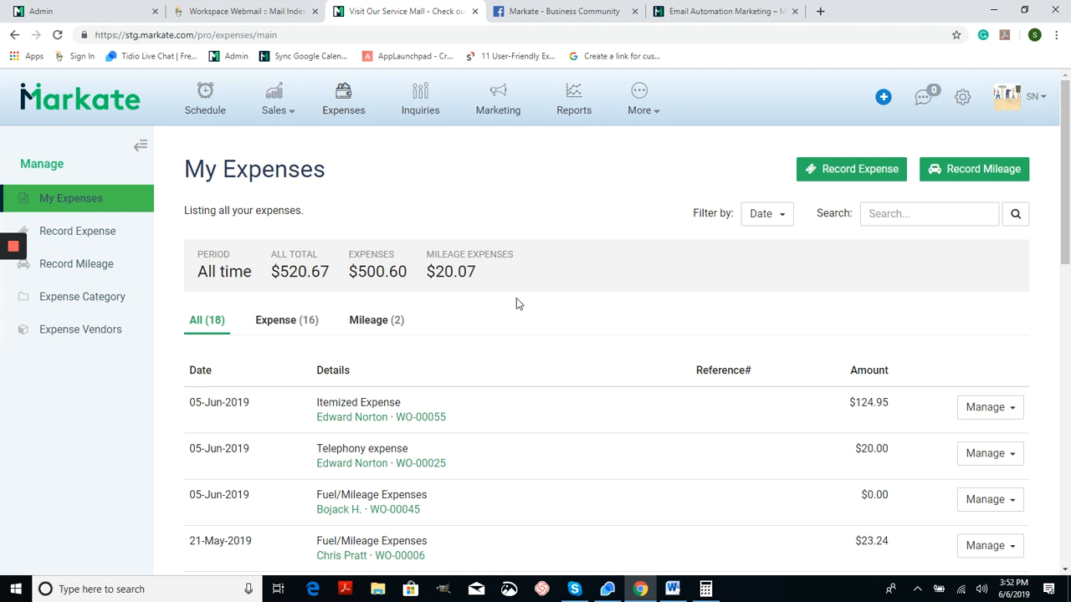
pyautogui.click(791, 224)
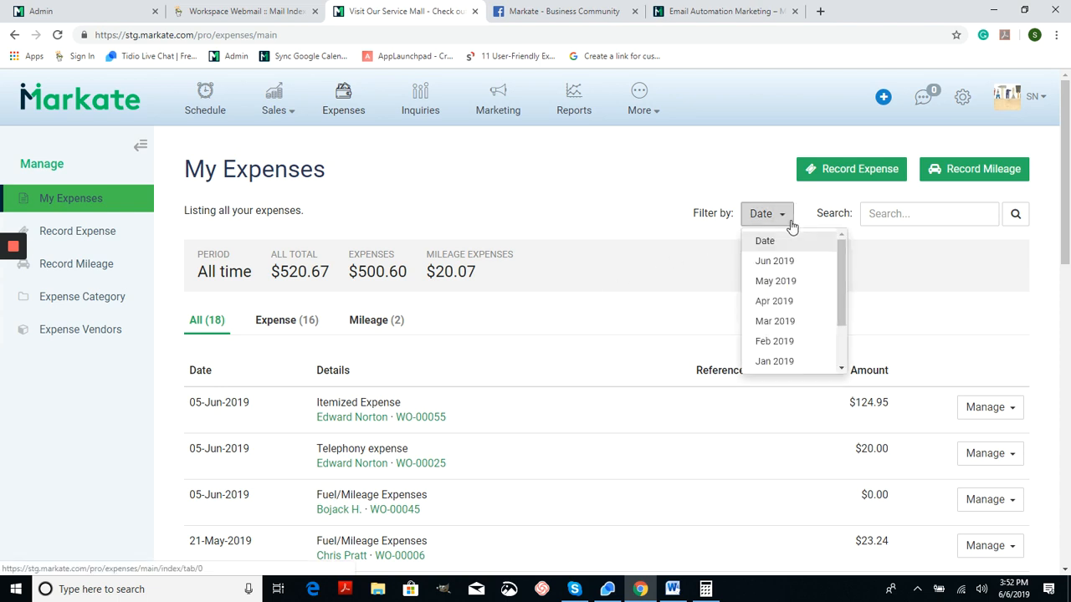
pyautogui.click(790, 224)
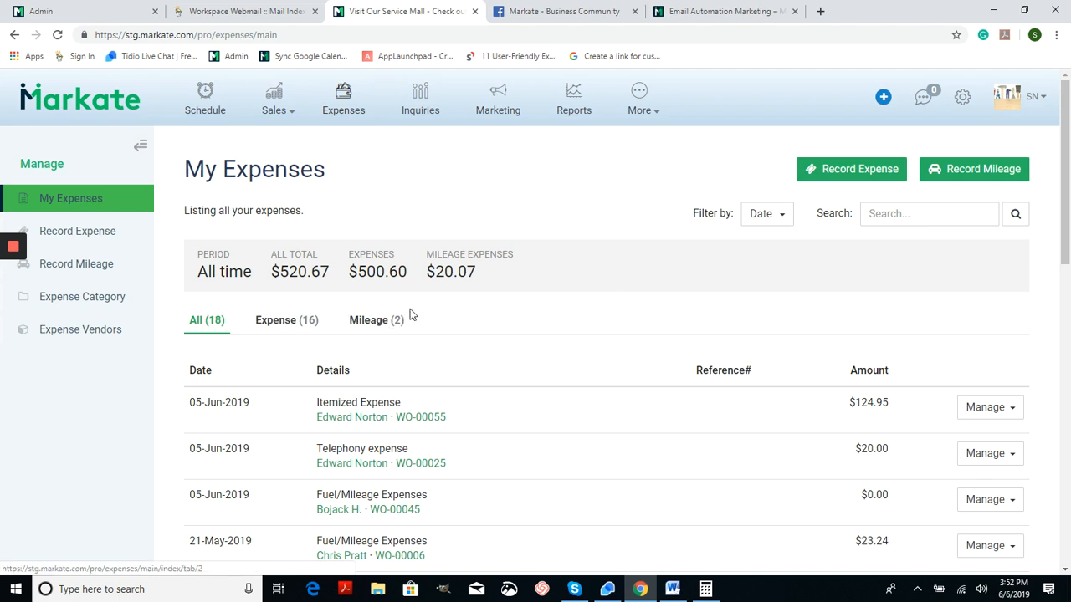
pyautogui.click(107, 307)
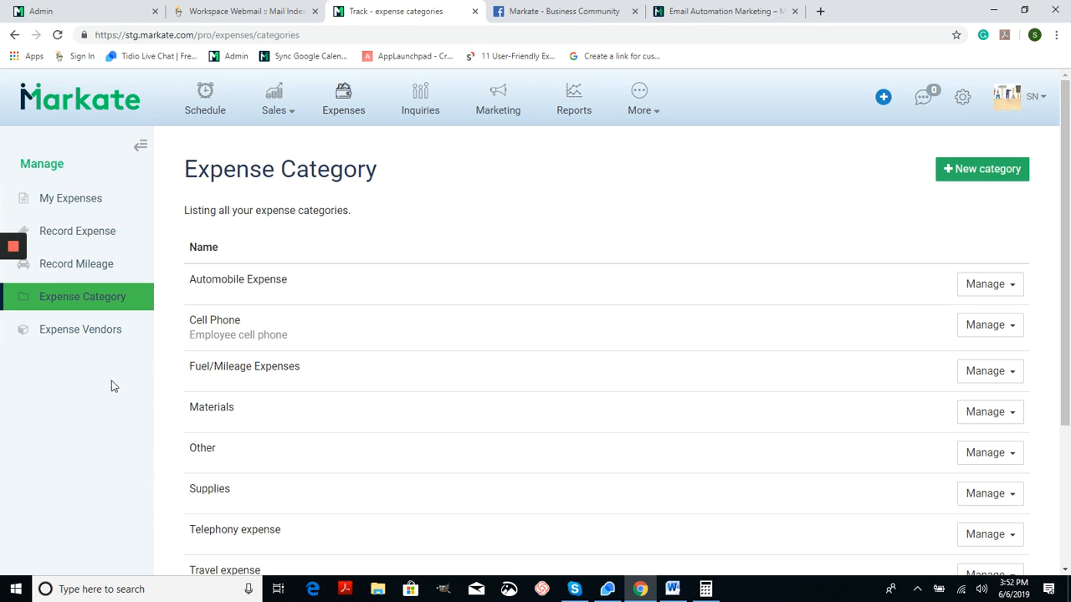
pyautogui.click(108, 334)
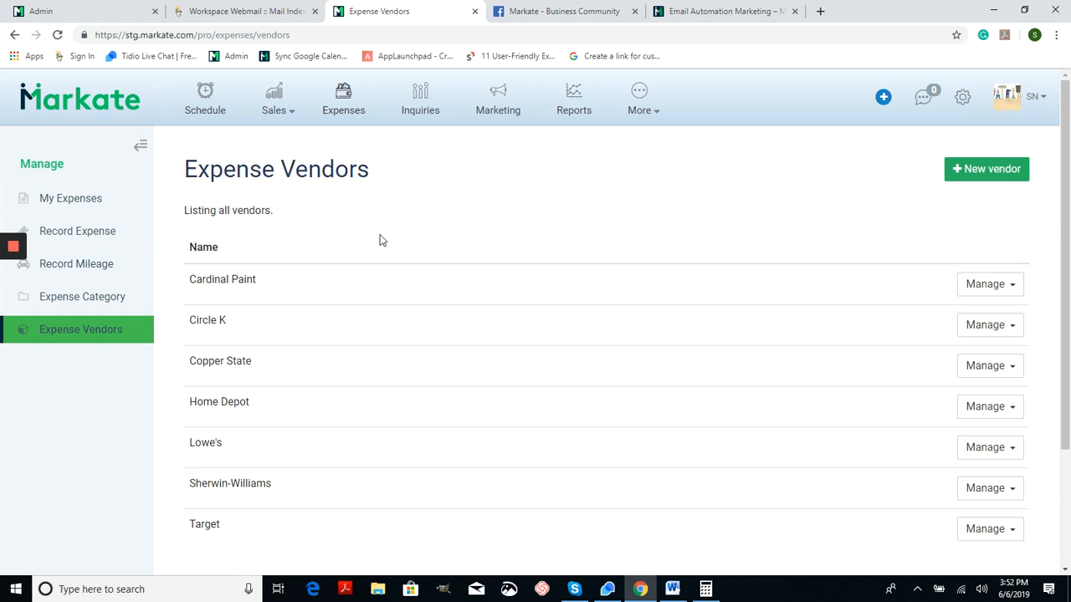
# Start recording a new expense and set its date to 03-Jun-2019.
pyautogui.click(114, 238)
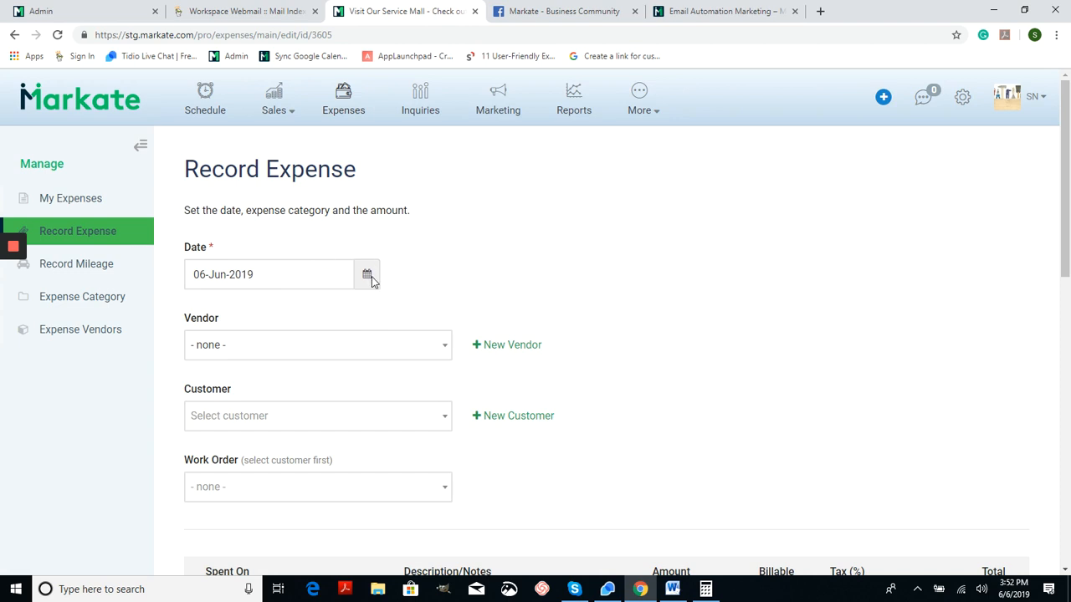
pyautogui.click(322, 278)
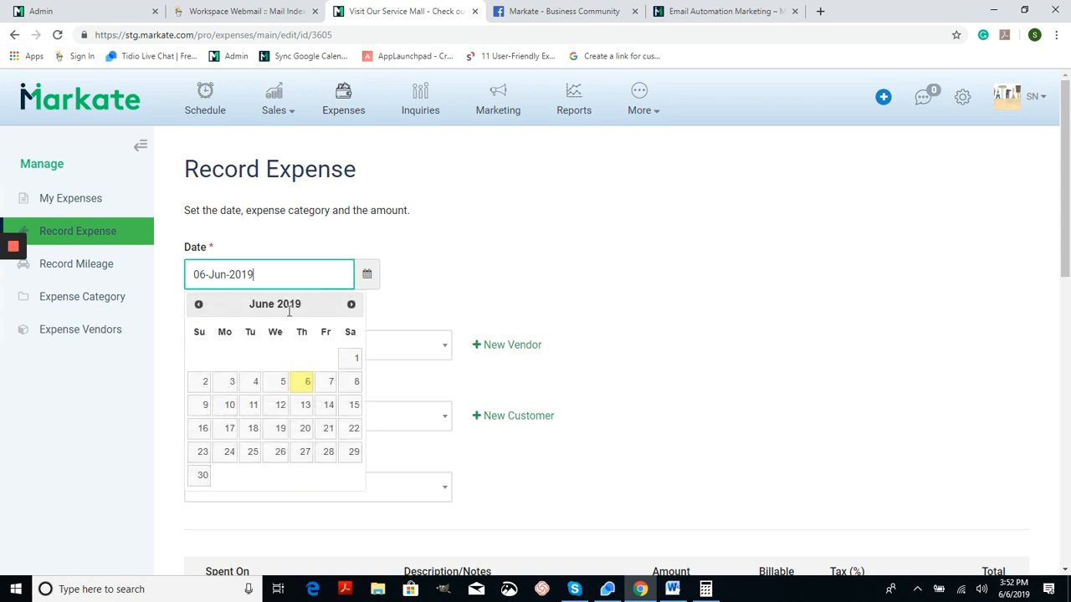
pyautogui.click(228, 382)
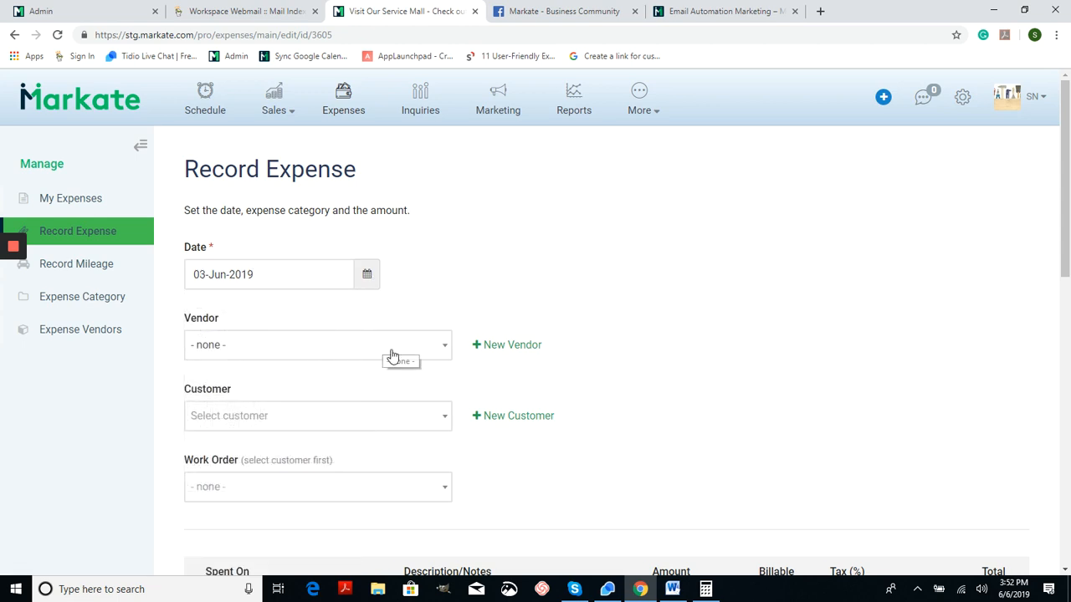
# Assign the expense to an existing customer and link it to that customer's first listed work order.
pyautogui.scroll(-1, 402, 354)
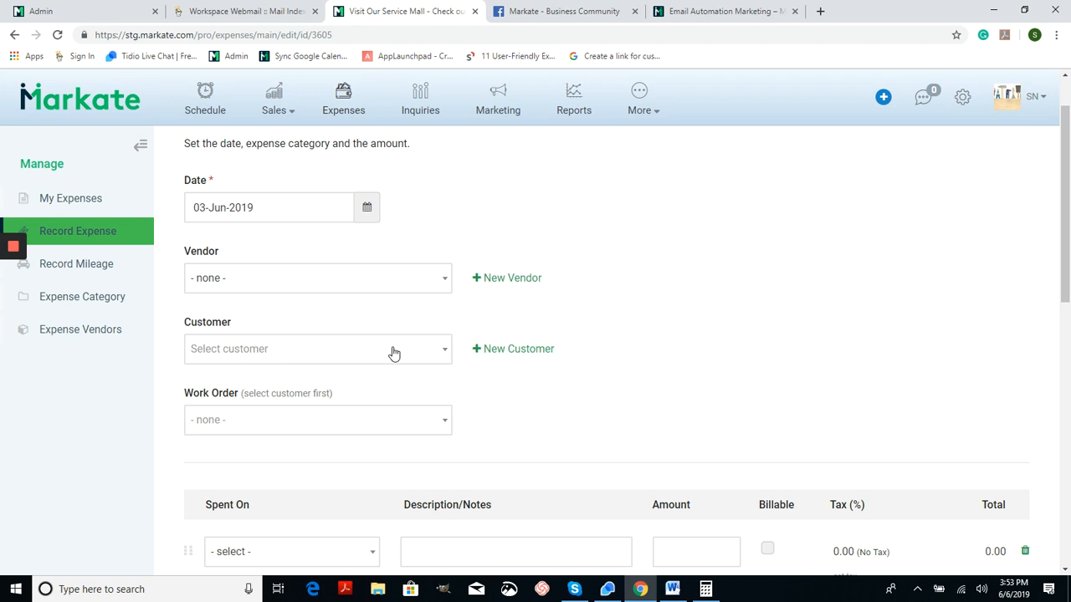
pyautogui.click(393, 352)
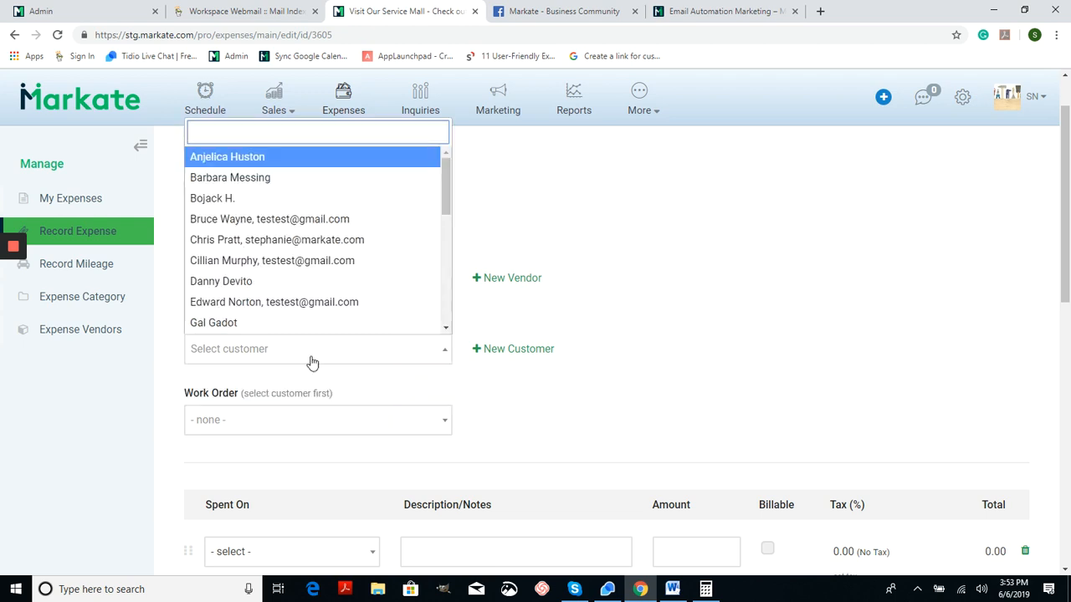
pyautogui.click(306, 310)
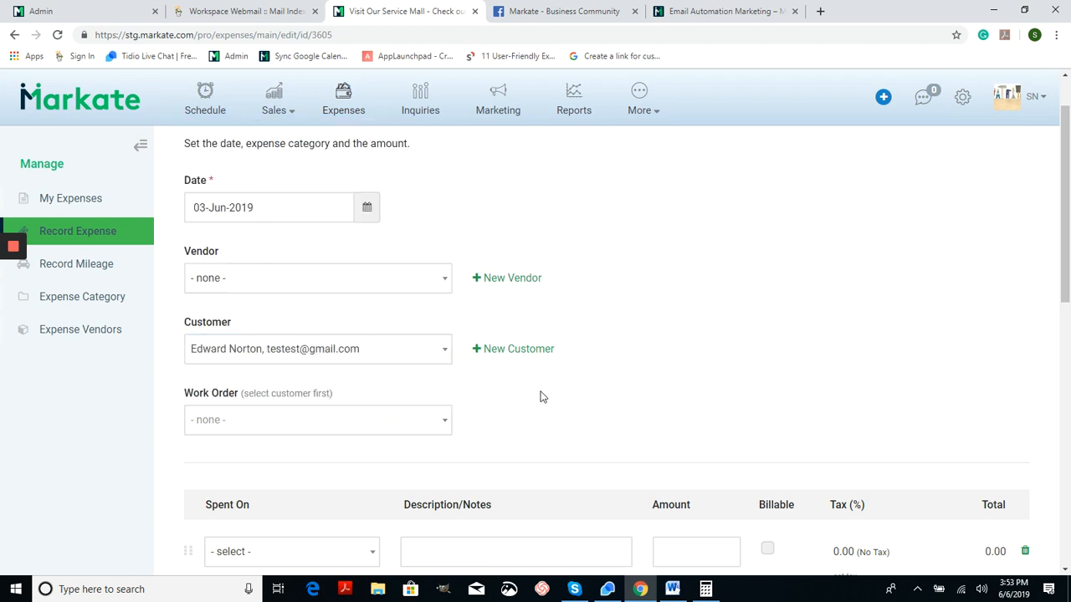
pyautogui.scroll(-2, 519, 396)
pyautogui.click(386, 298)
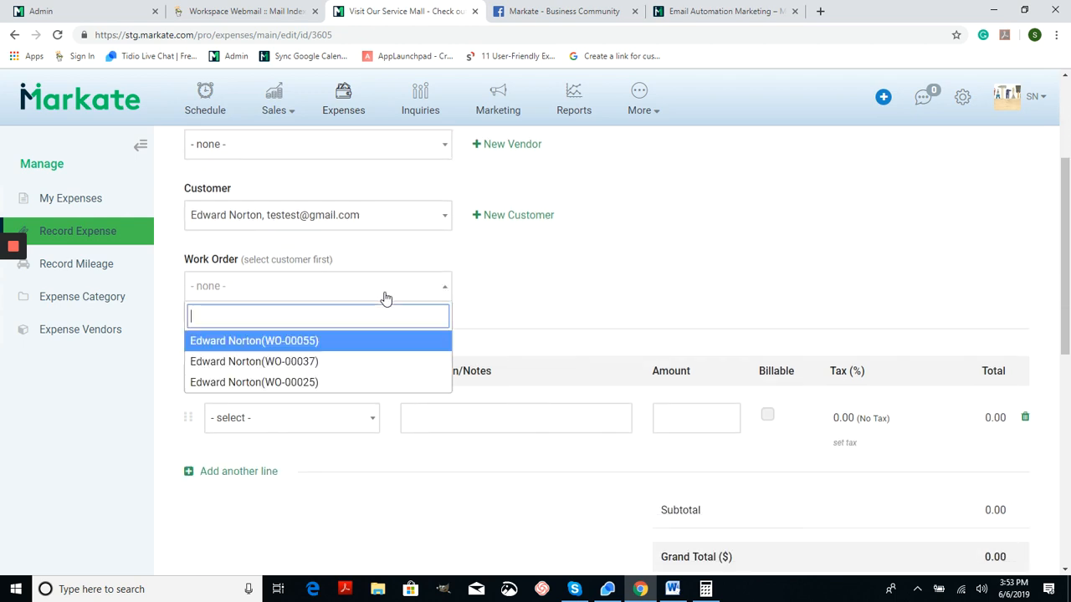
pyautogui.click(295, 347)
# Fill the first expense line with the category Fuel/Mileage Expenses and an amount of 34.50, and mark it billable.
pyautogui.scroll(-1, 346, 330)
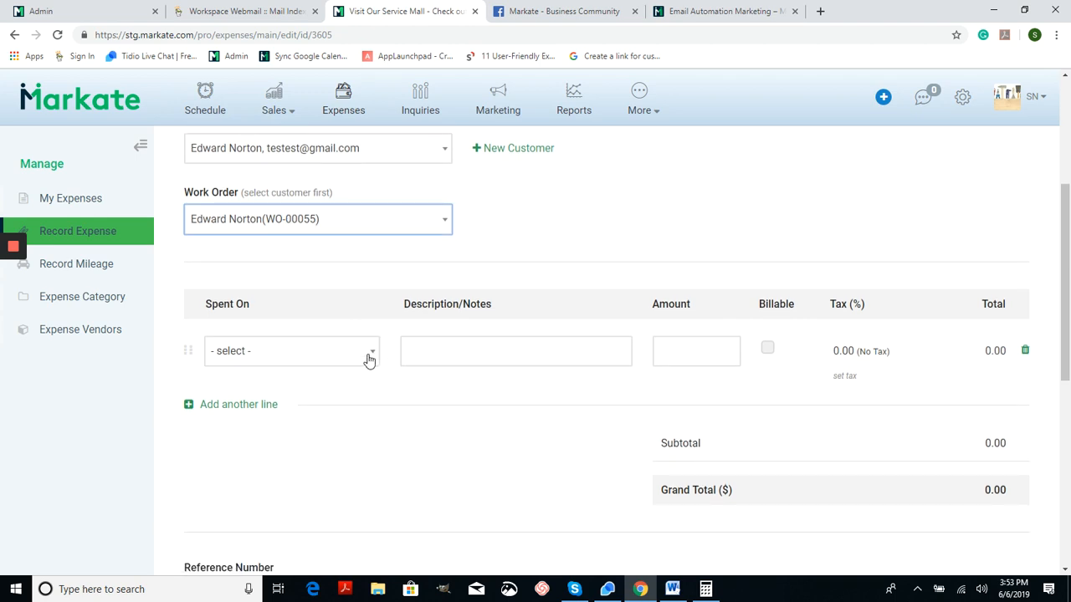
pyautogui.click(368, 358)
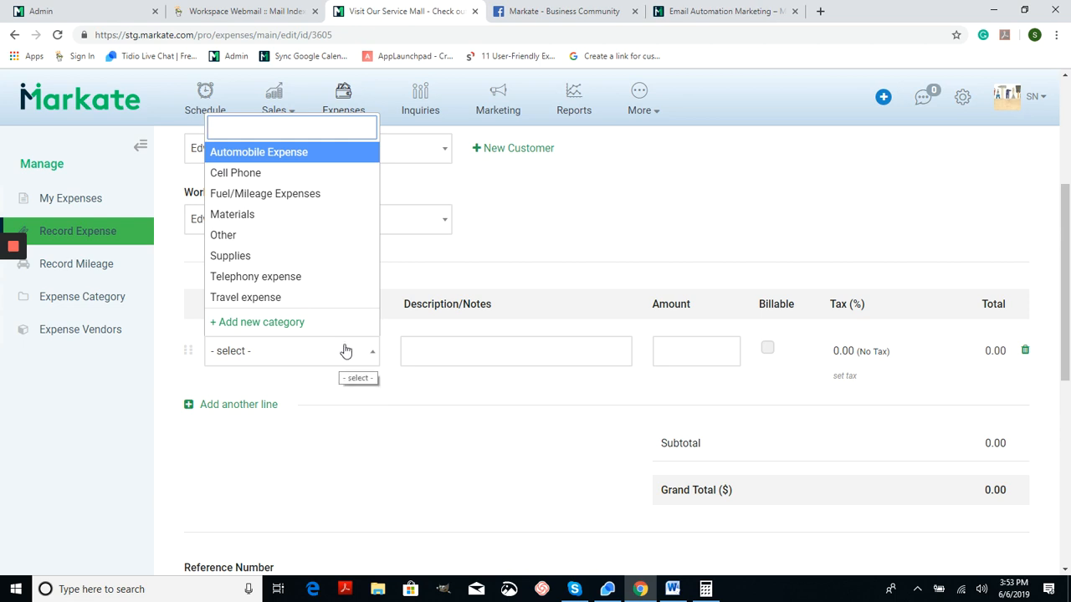
pyautogui.click(325, 194)
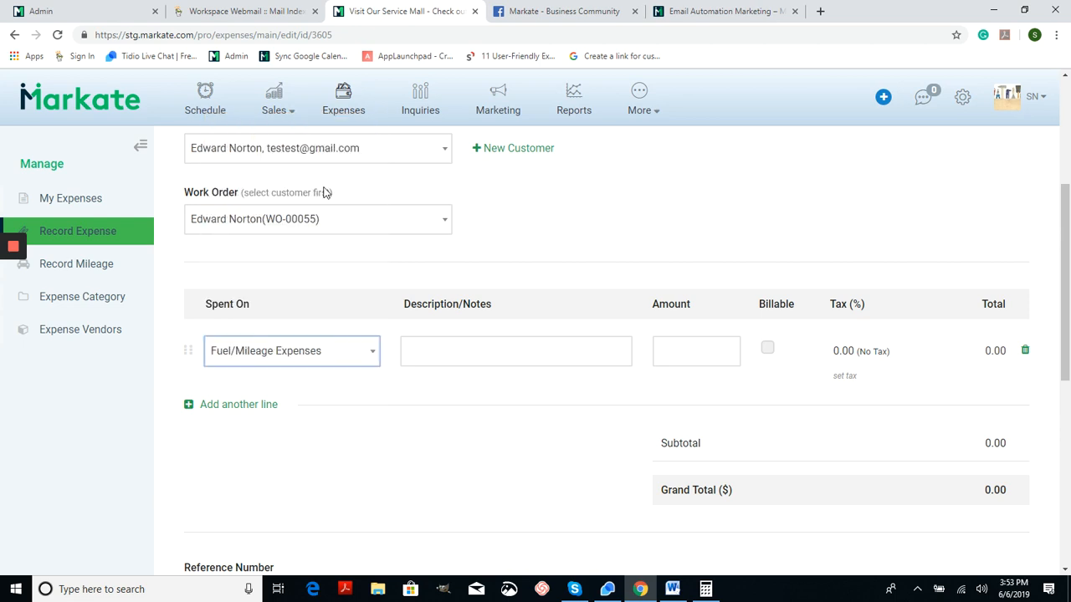
pyautogui.click(518, 346)
pyautogui.click(715, 352)
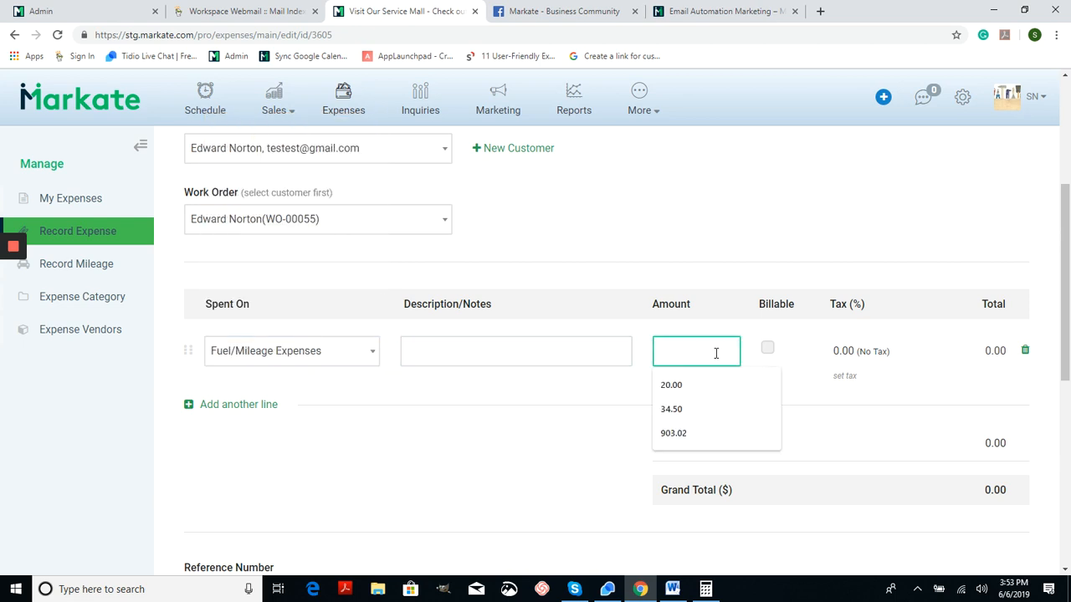
pyautogui.click(718, 408)
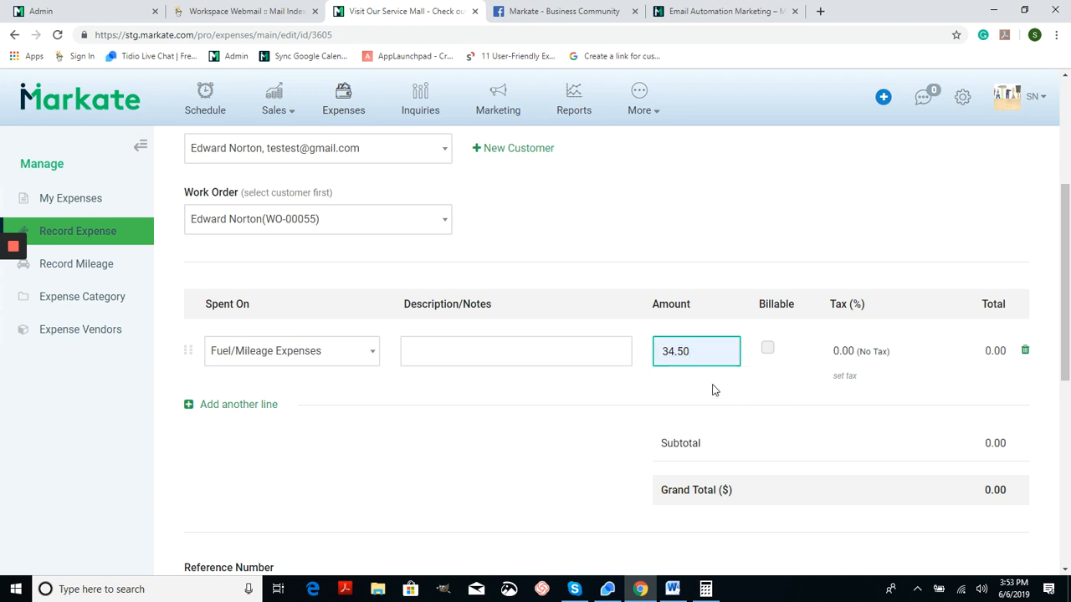
pyautogui.click(715, 395)
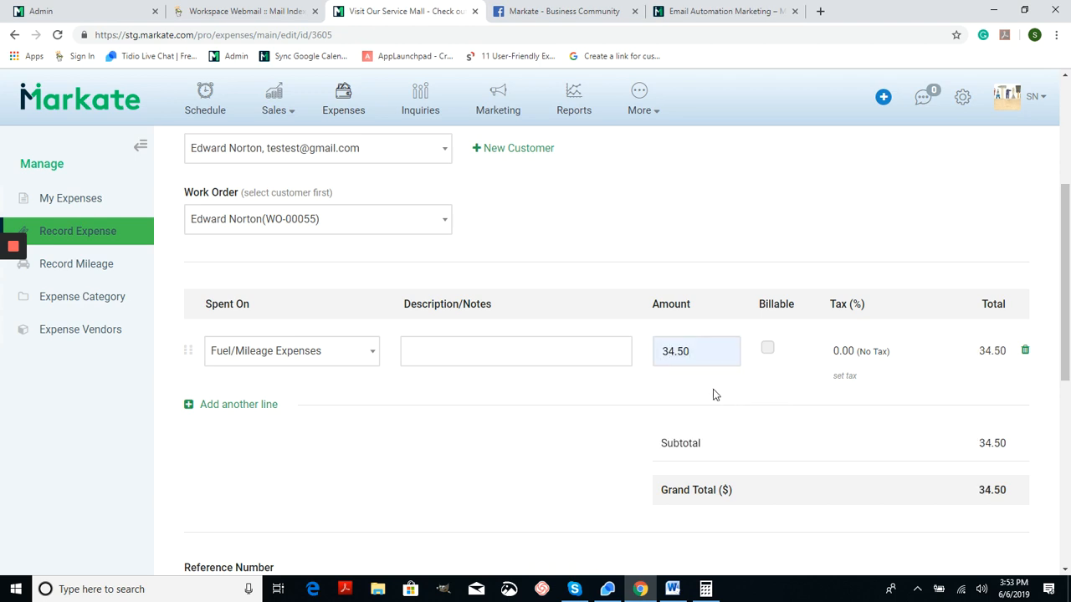
pyautogui.click(767, 353)
# Add a second expense line with the category Other, the description "calling card" and an amount of 20.00.
pyautogui.click(260, 409)
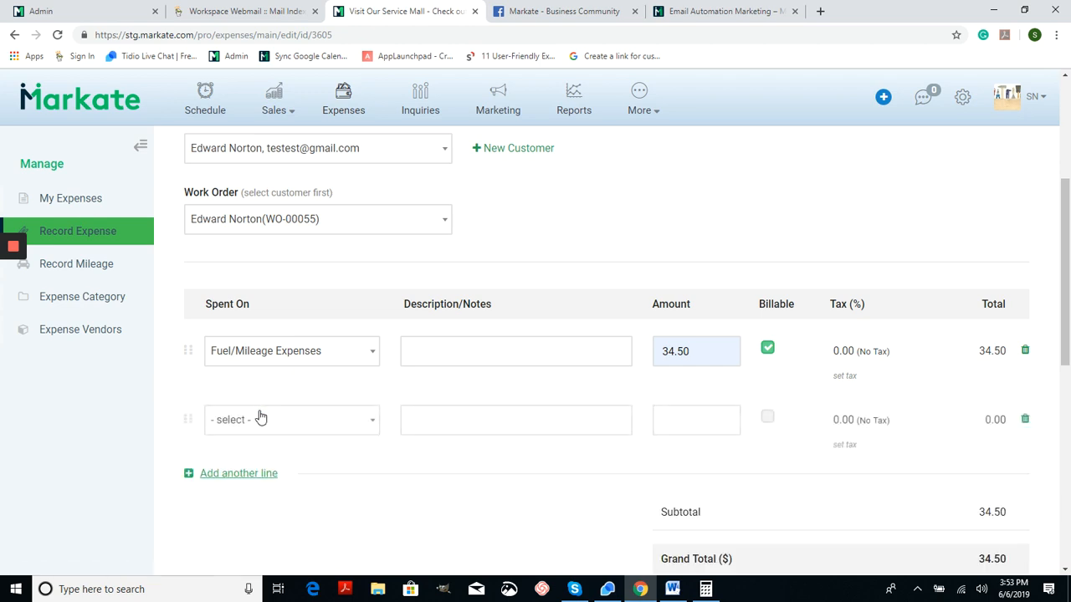
pyautogui.click(303, 418)
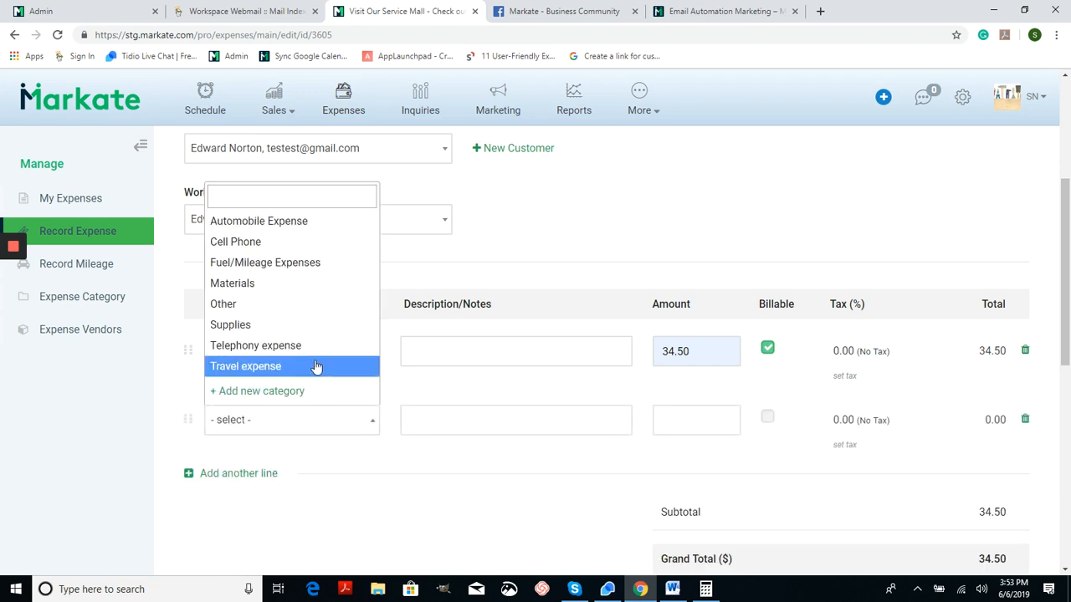
pyautogui.click(317, 302)
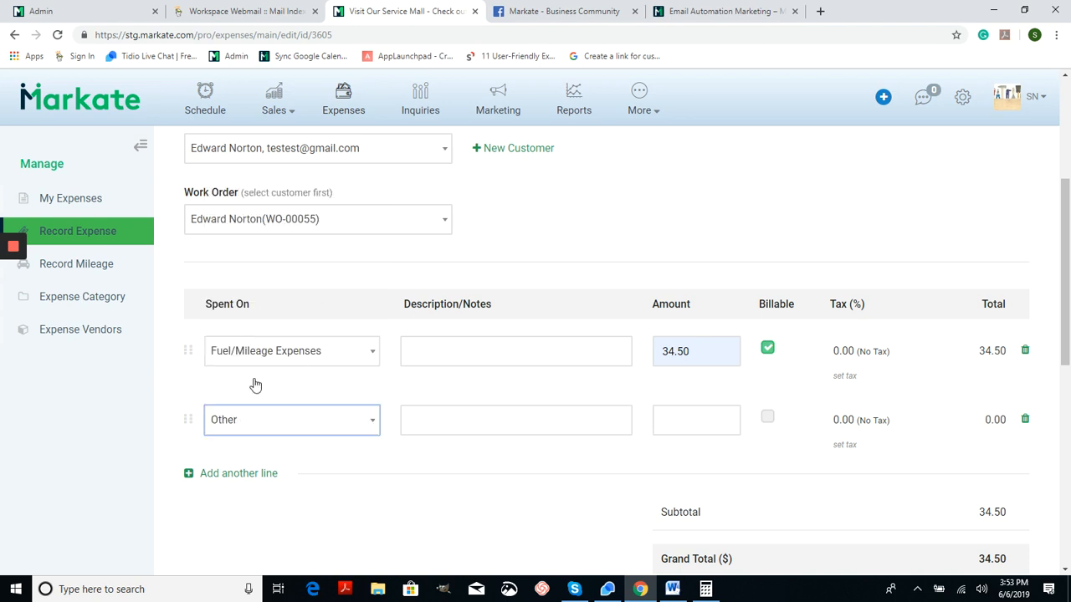
pyautogui.click(513, 423)
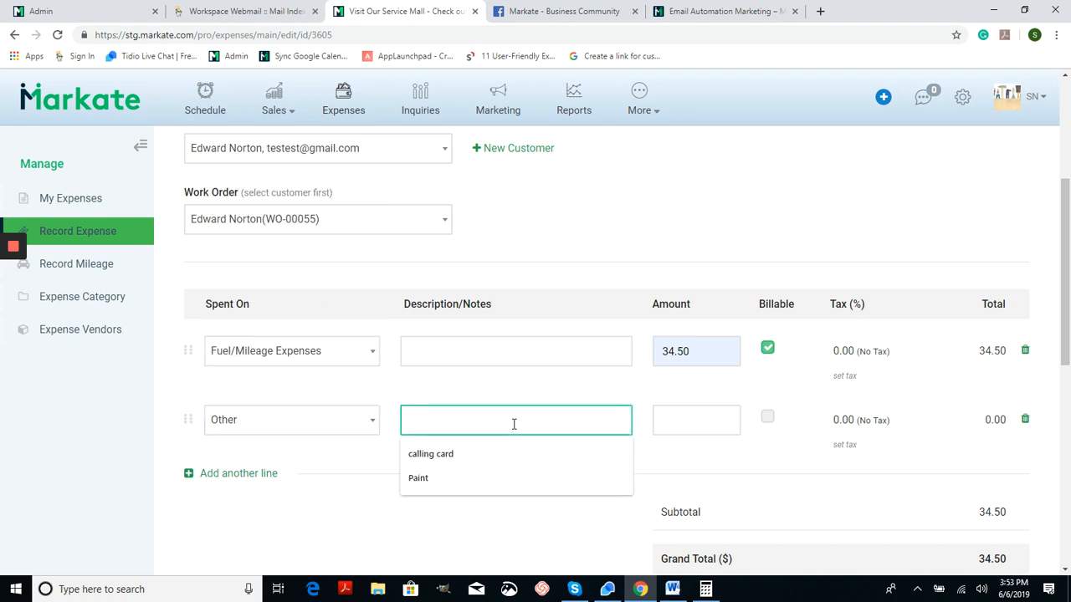
pyautogui.click(504, 451)
pyautogui.click(537, 385)
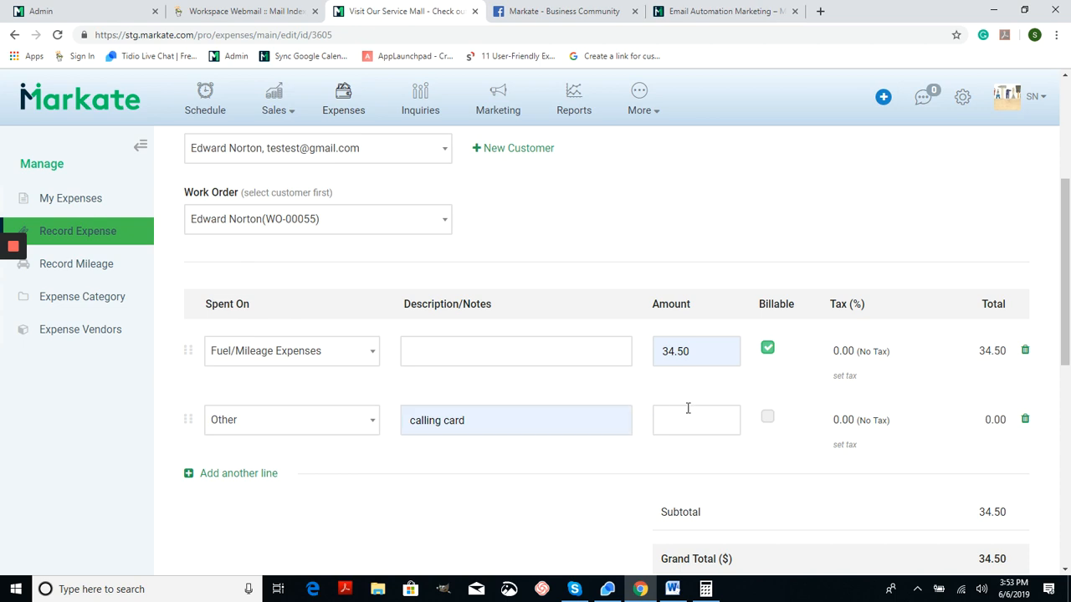
pyautogui.click(715, 418)
pyautogui.click(705, 454)
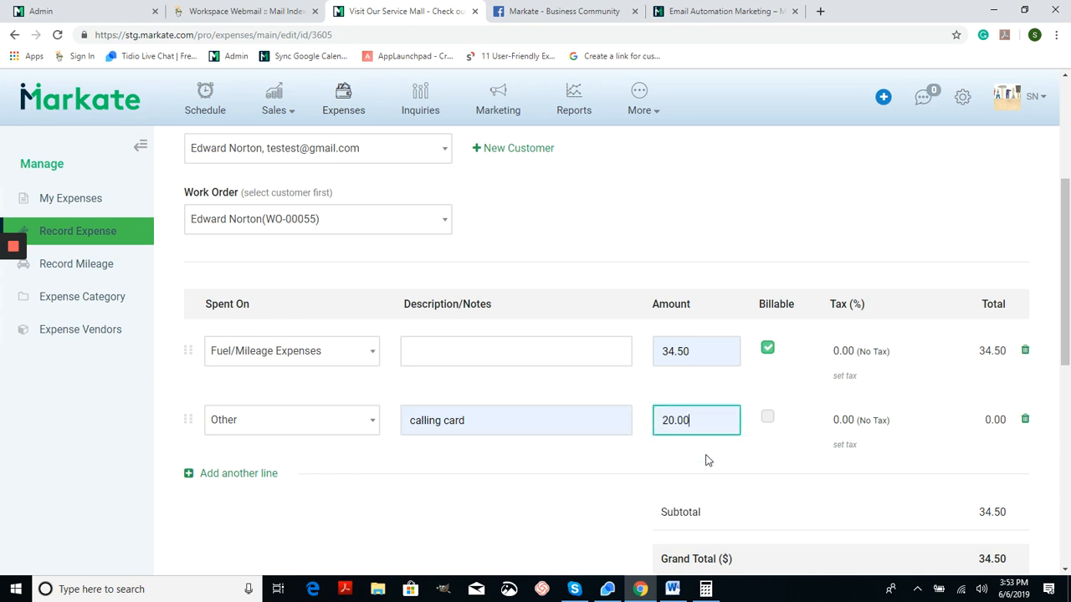
pyautogui.click(788, 390)
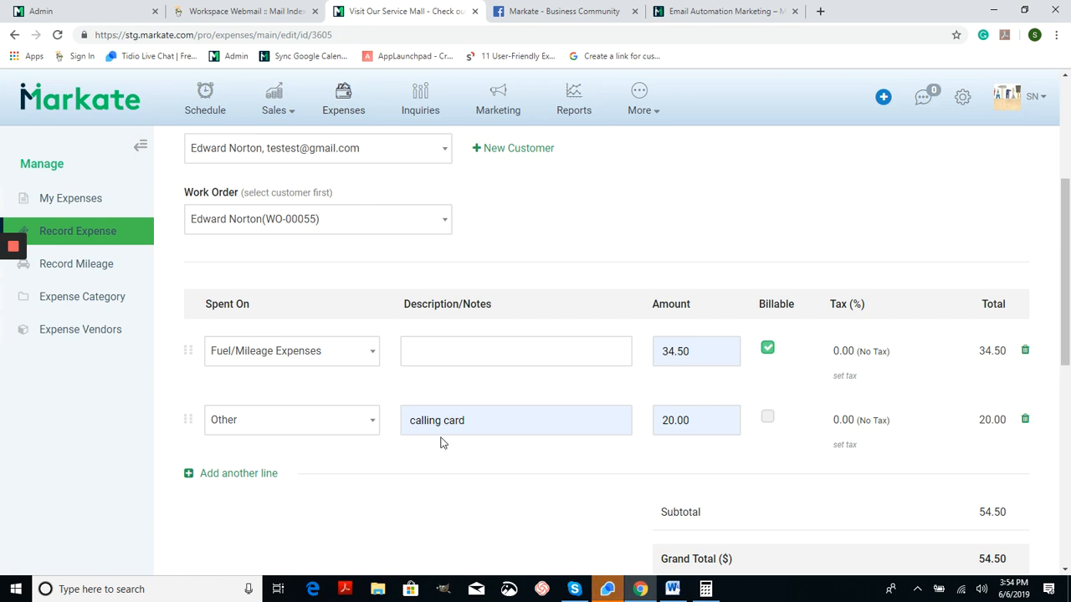
# Attach the receipt image IMG_20190605_143555 from the Customer SS folder to the expense.
pyautogui.scroll(-2, 457, 460)
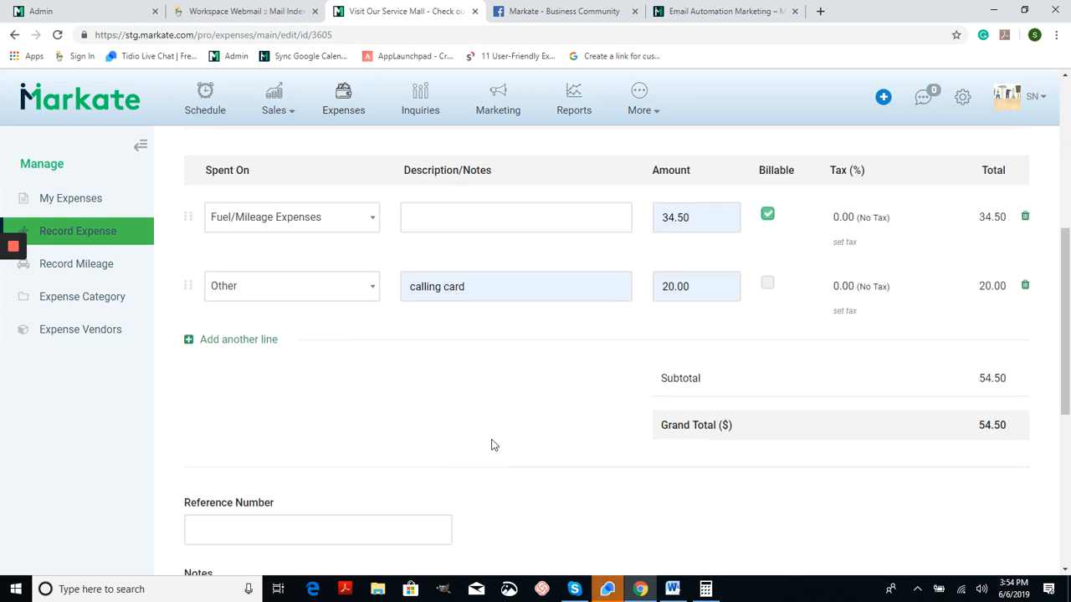
pyautogui.scroll(-3, 517, 395)
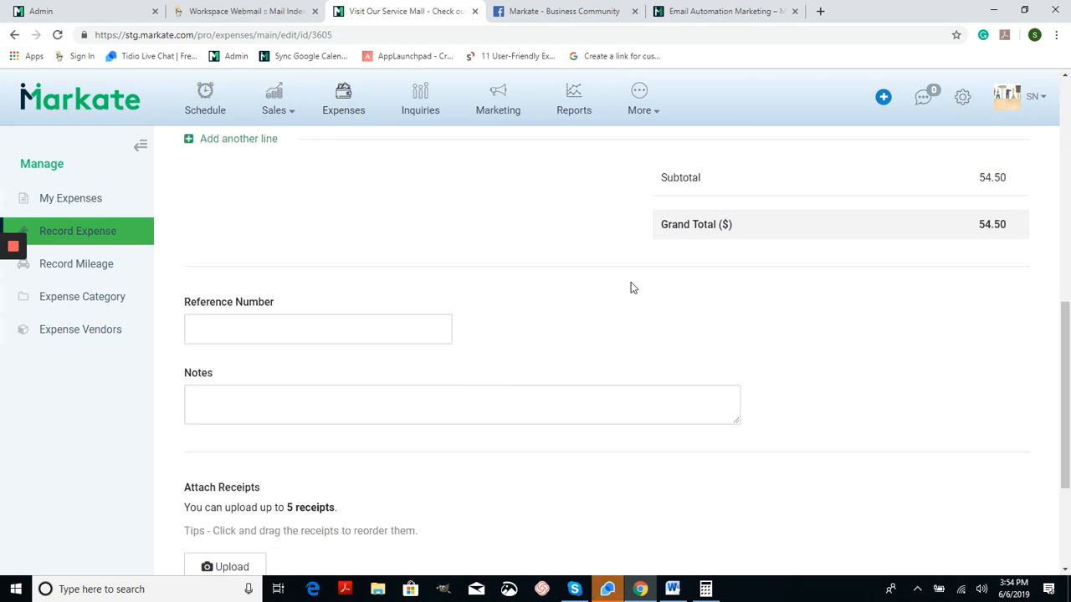
pyautogui.scroll(-2, 475, 260)
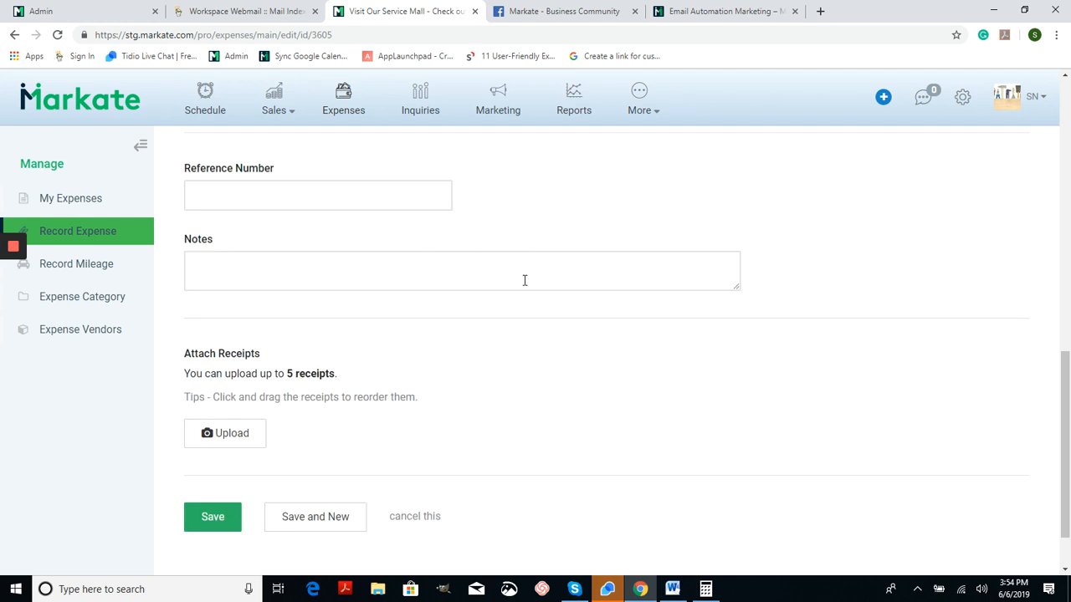
pyautogui.click(217, 441)
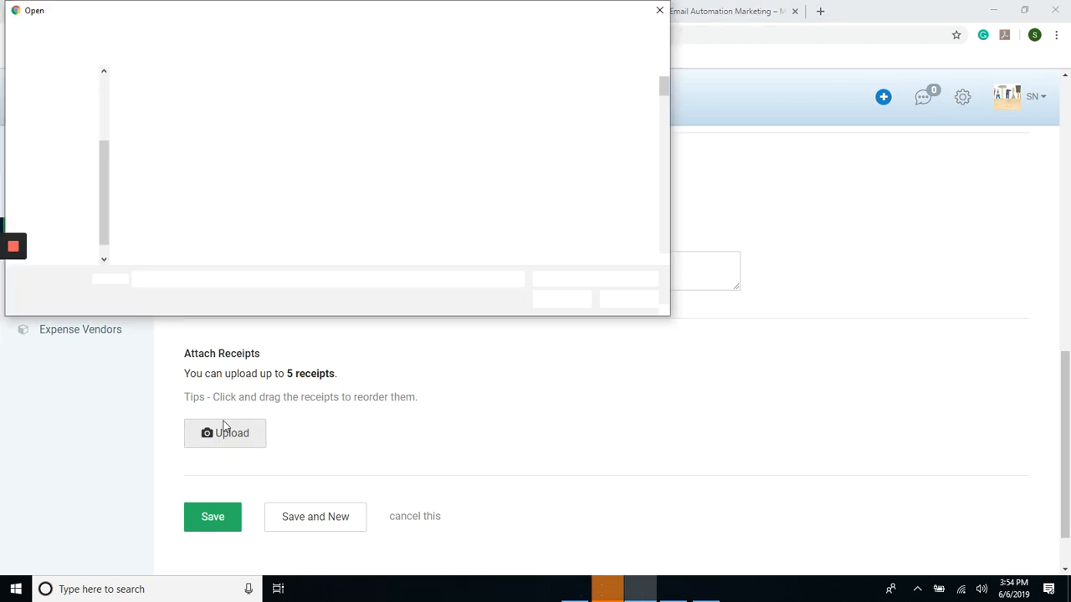
pyautogui.scroll(2, 74, 117)
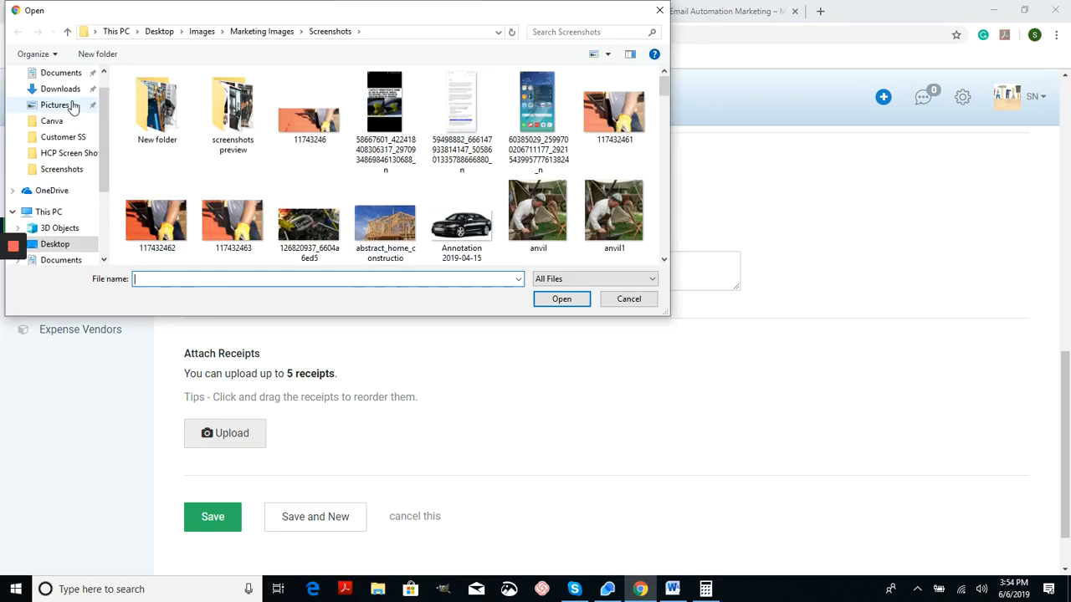
pyautogui.click(65, 137)
pyautogui.click(385, 105)
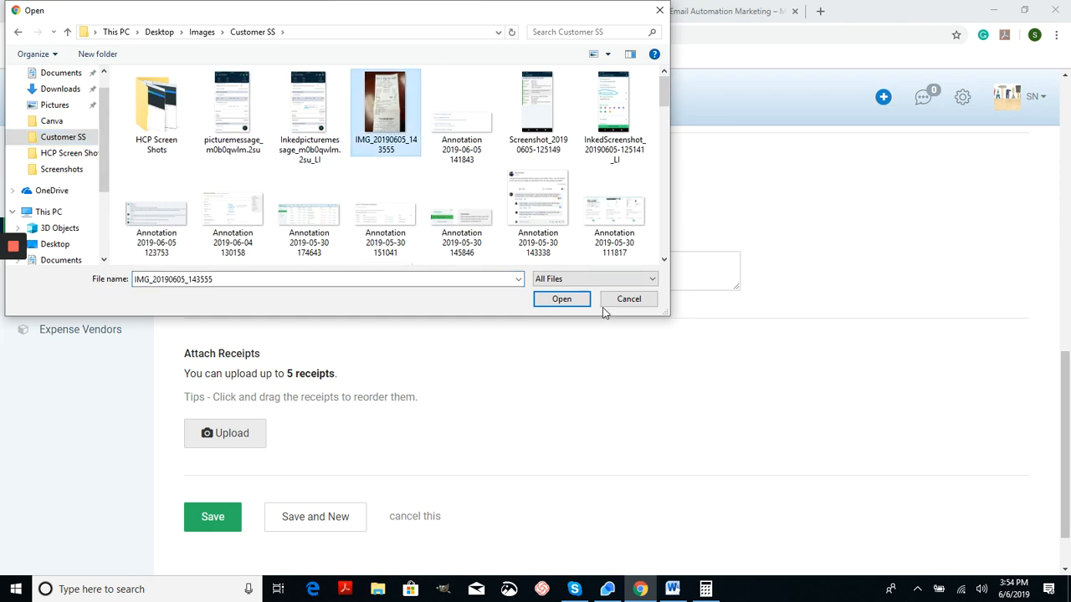
pyautogui.click(561, 299)
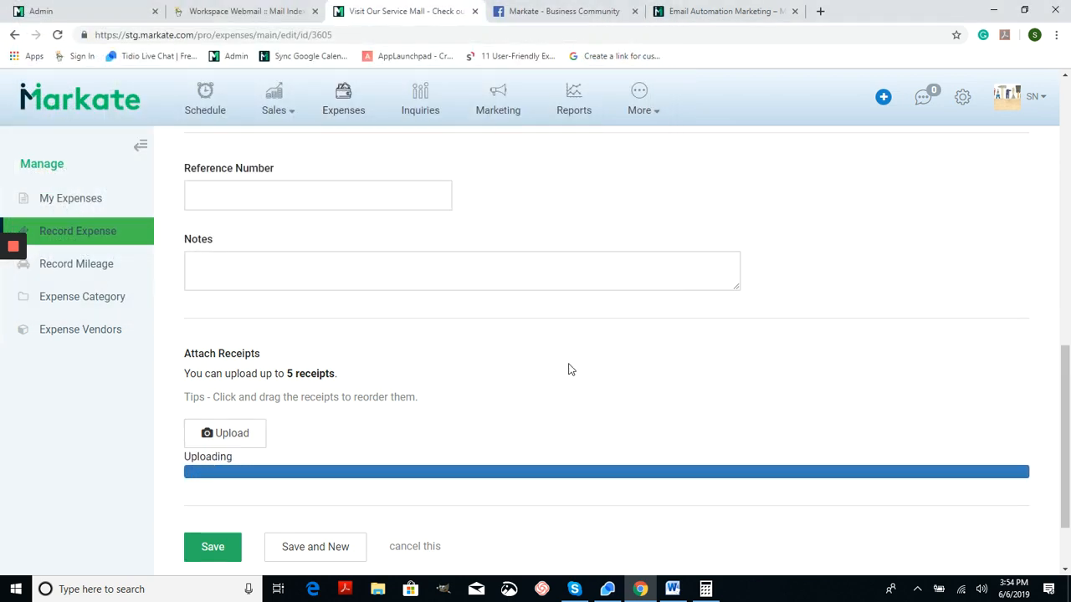
pyautogui.scroll(1, 569, 368)
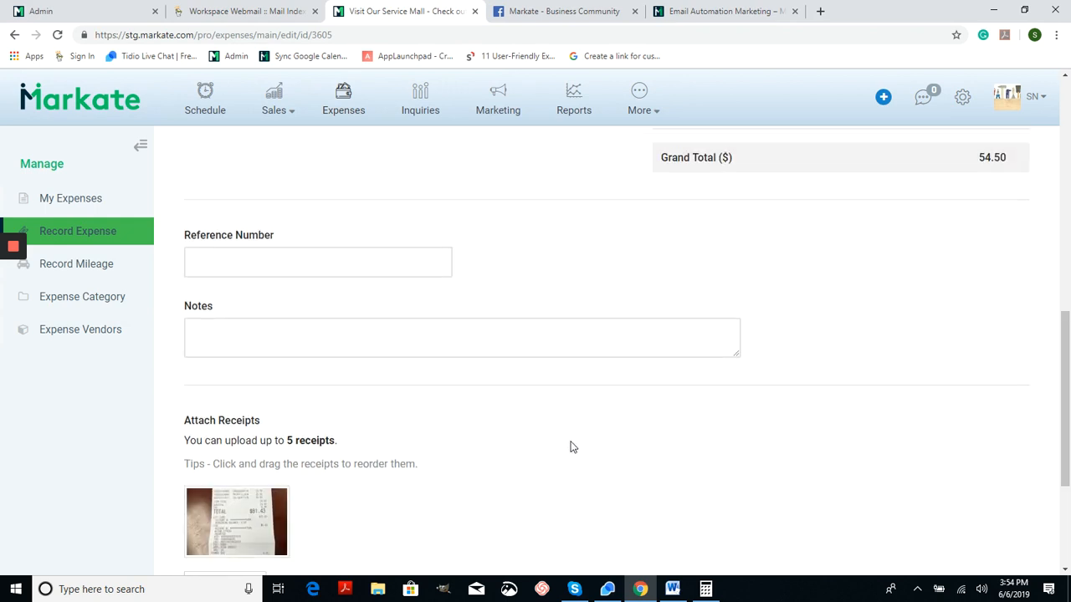
pyautogui.scroll(10, 569, 445)
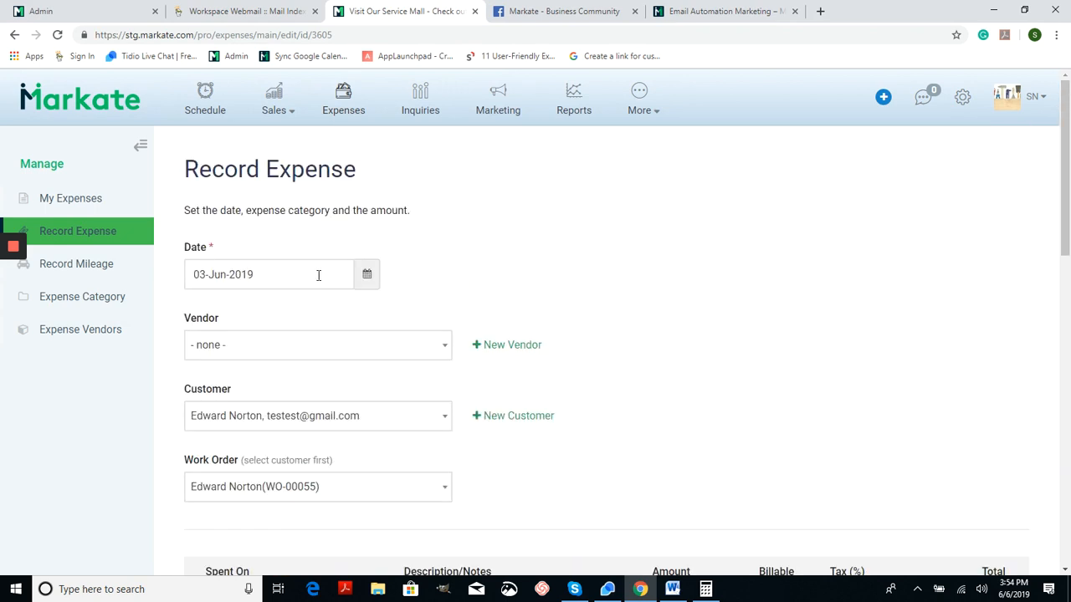
pyautogui.scroll(-2, 685, 302)
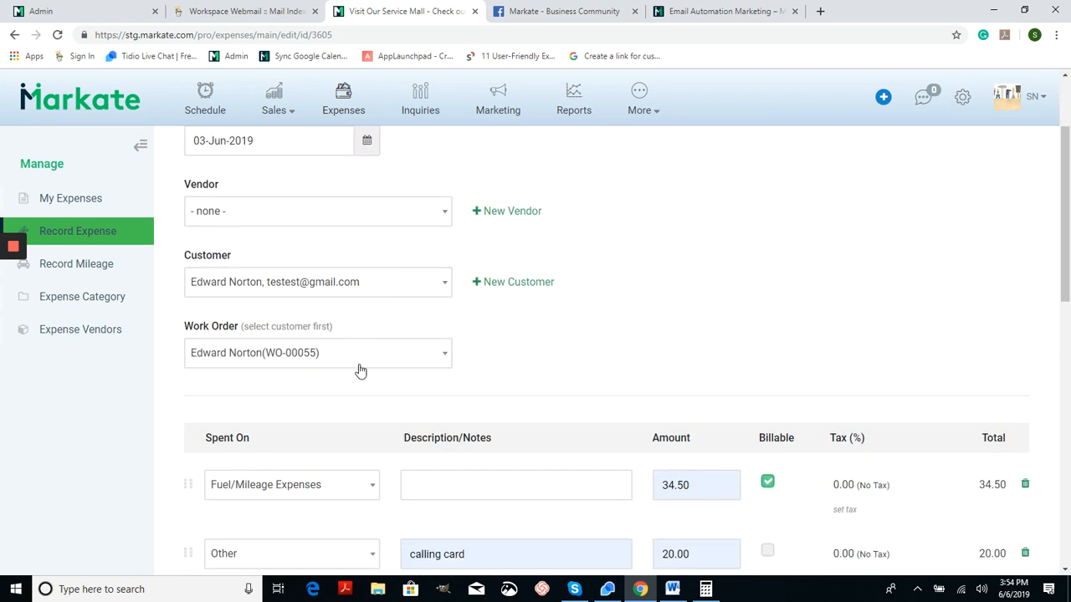
# Check the completed expense form down to the attached receipt and save the expense.
pyautogui.scroll(-2, 653, 320)
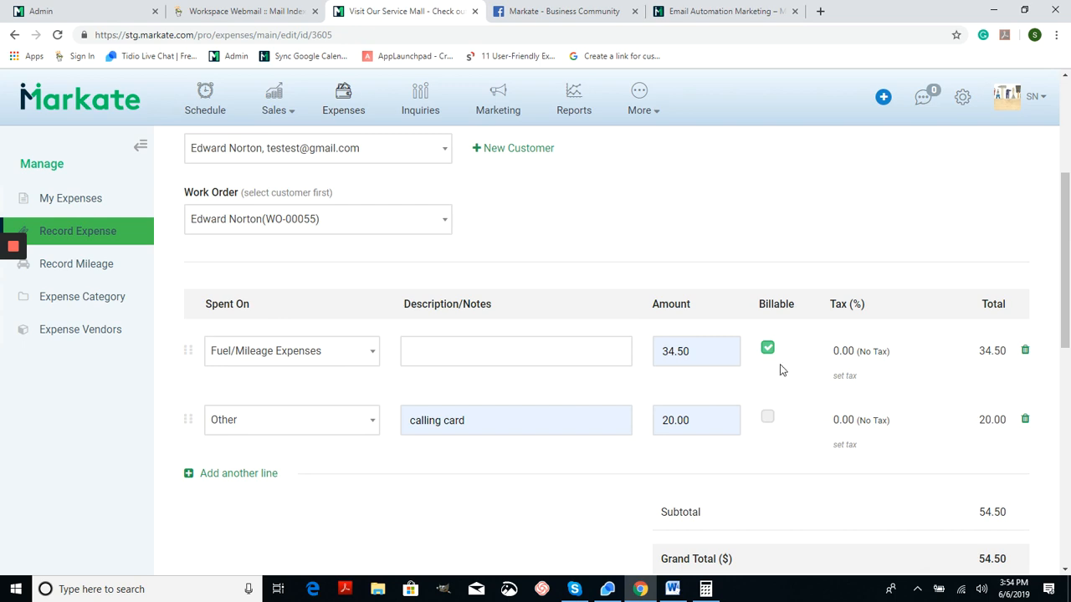
pyautogui.scroll(-2, 780, 370)
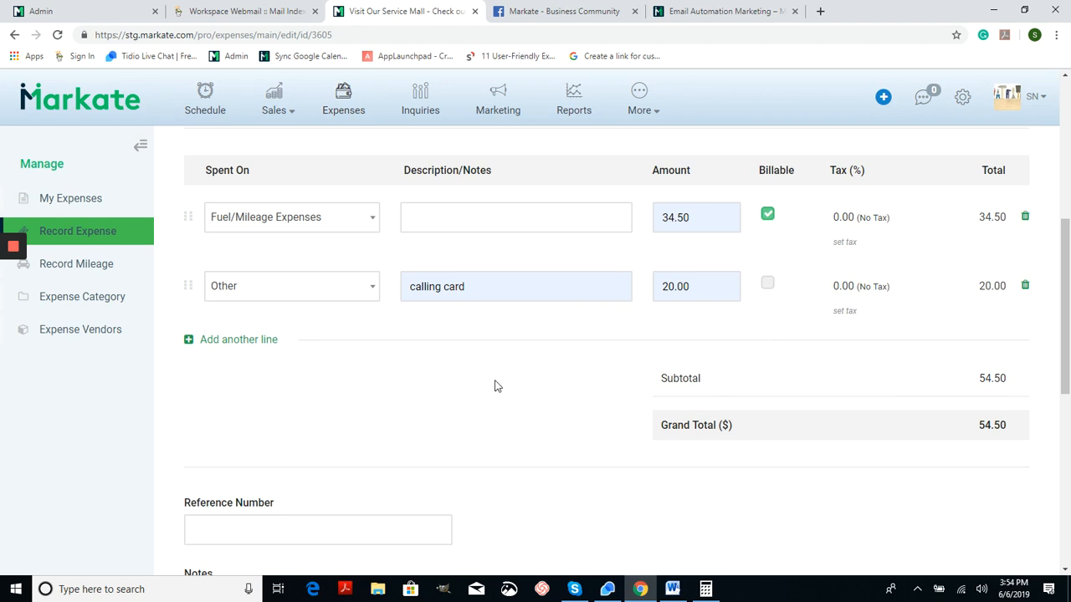
pyautogui.scroll(-5, 493, 381)
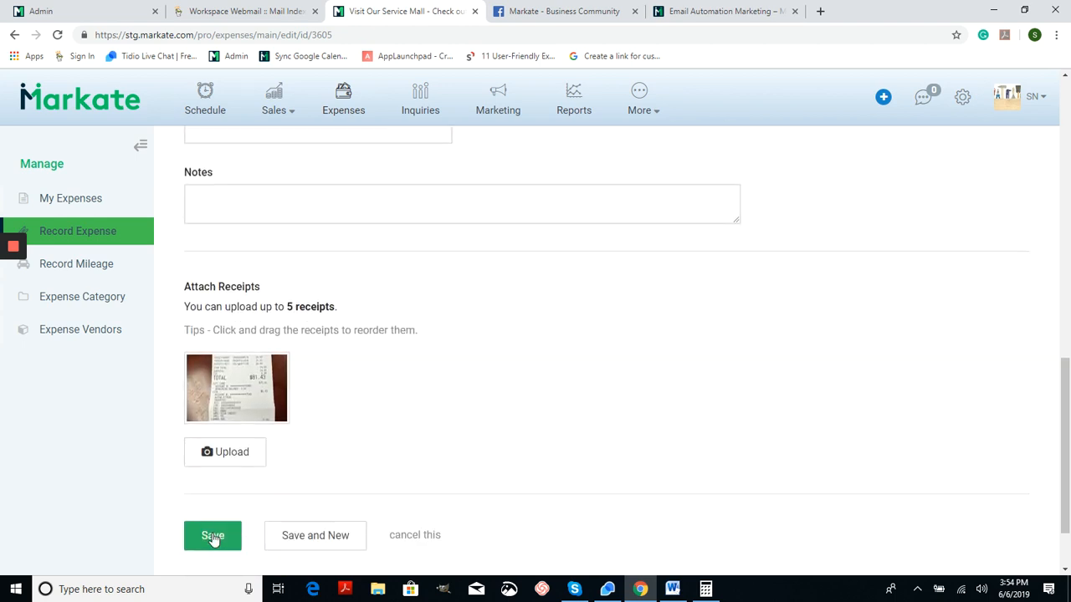
pyautogui.click(212, 536)
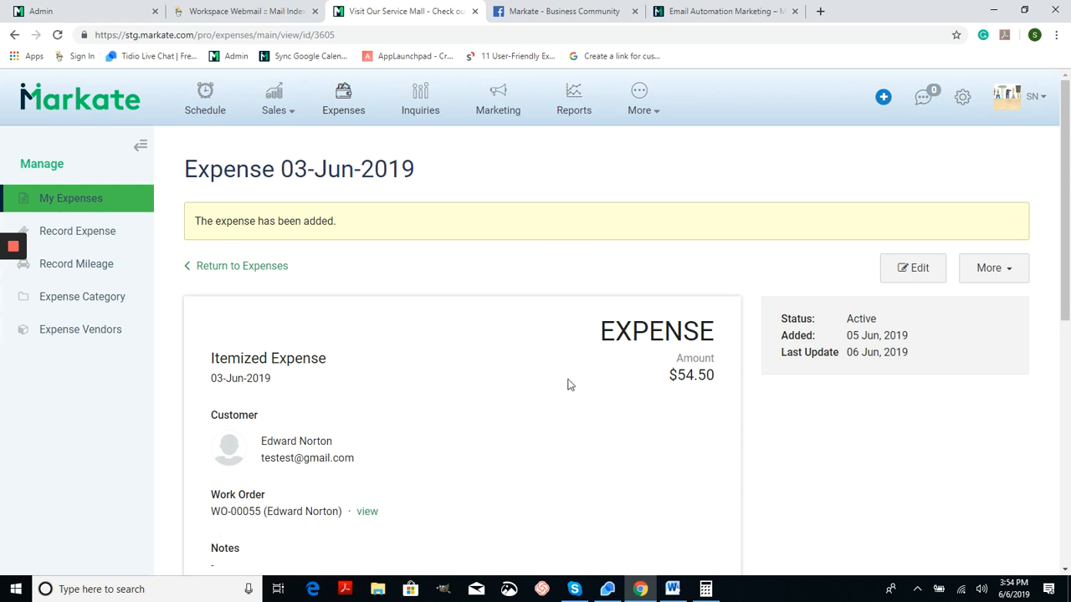
# Review the saved itemized expense and convert it to an invoice.
pyautogui.scroll(-1, 534, 417)
pyautogui.scroll(-2, 544, 383)
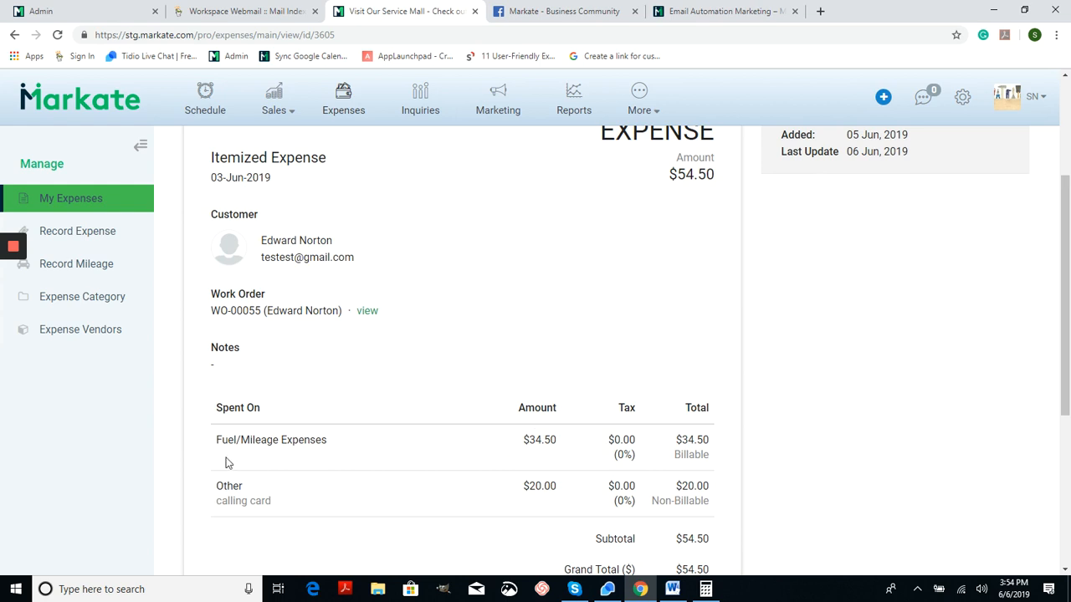
pyautogui.scroll(-4, 671, 504)
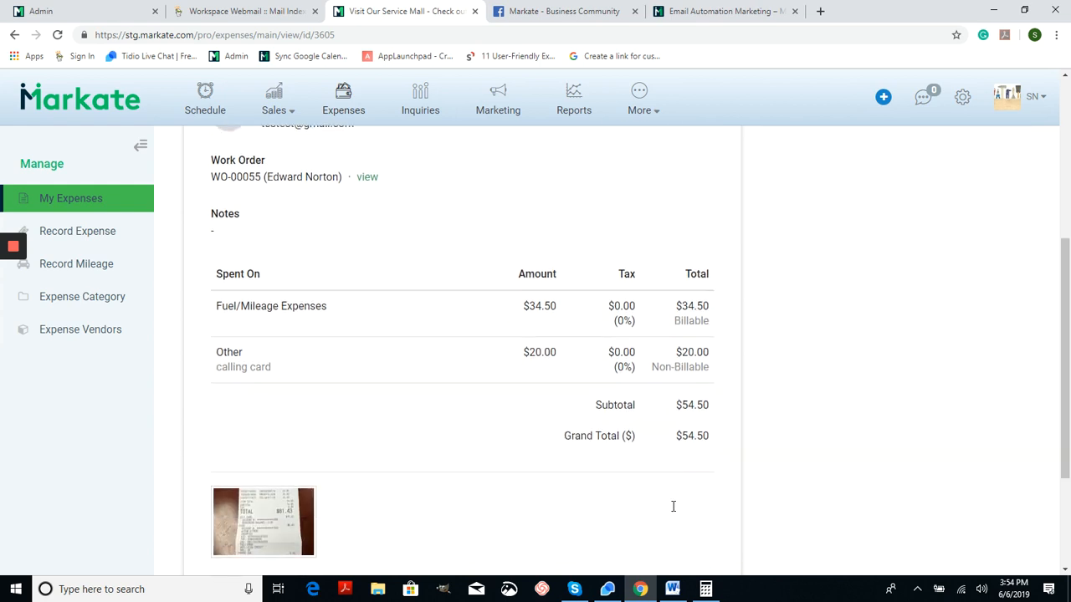
pyautogui.scroll(6, 679, 400)
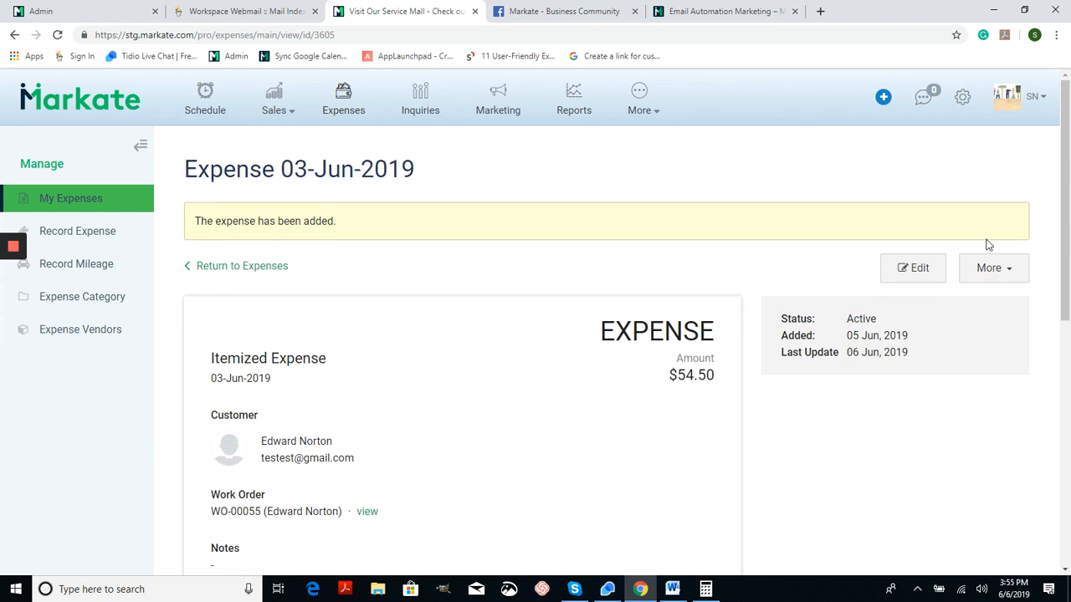
pyautogui.click(1021, 270)
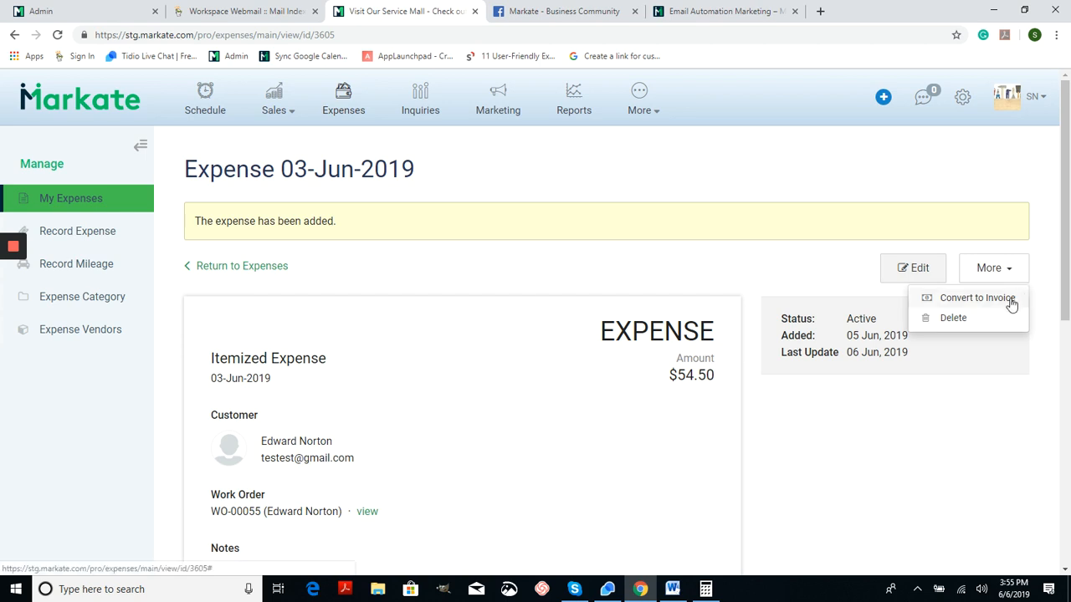
pyautogui.click(1011, 299)
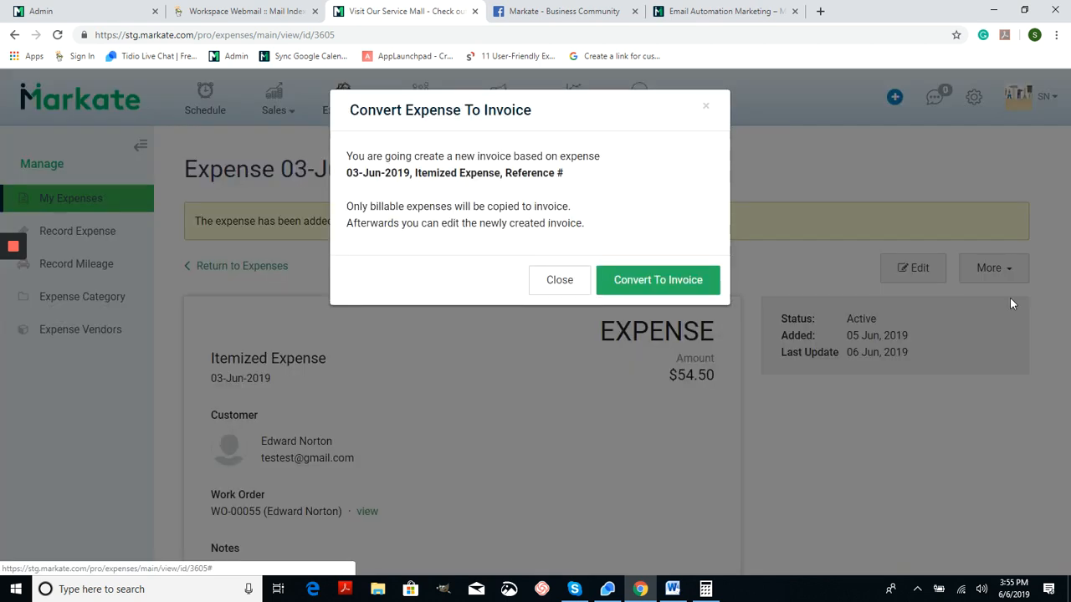
pyautogui.click(659, 285)
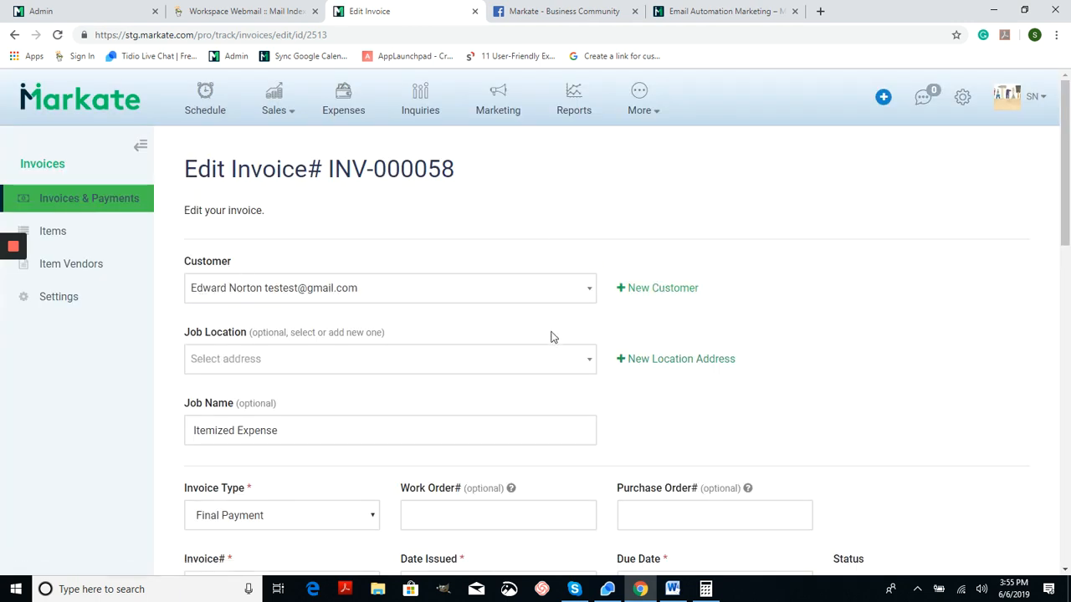
# Set the invoice's job location to the customer's listed address and generate the invoice preview.
pyautogui.scroll(-1, 553, 337)
pyautogui.click(541, 297)
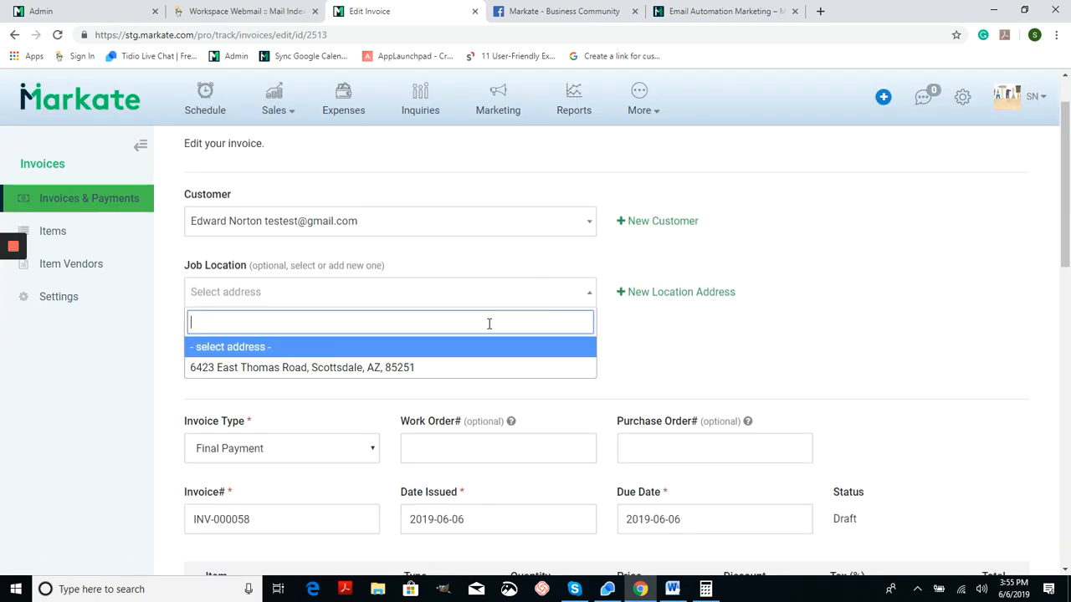
pyautogui.click(445, 368)
pyautogui.scroll(-2, 393, 335)
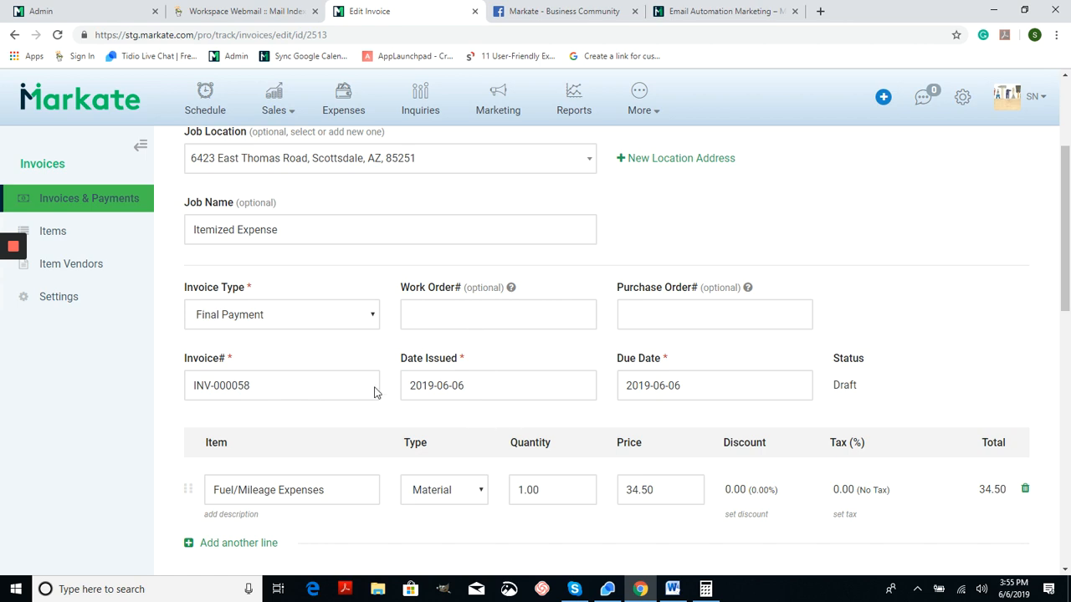
pyautogui.scroll(-2, 376, 393)
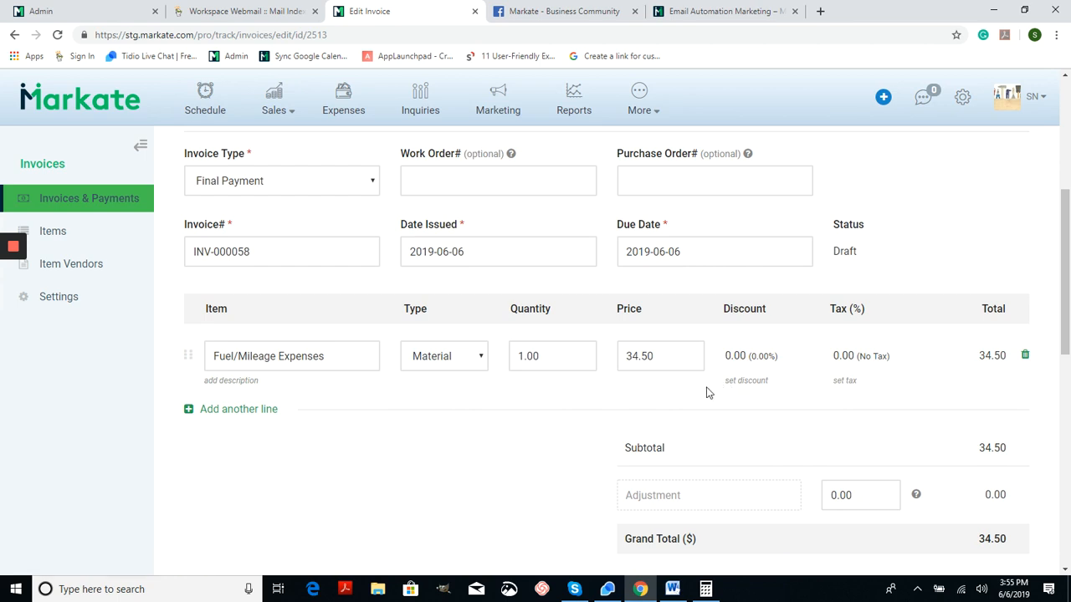
pyautogui.scroll(-7, 471, 439)
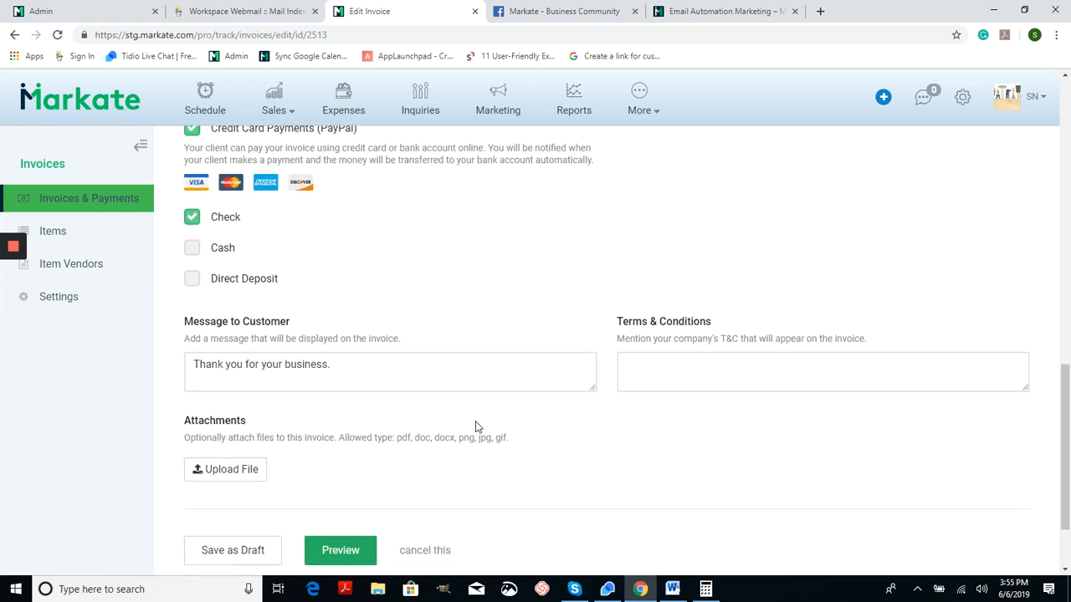
pyautogui.scroll(-2, 475, 427)
pyautogui.click(359, 447)
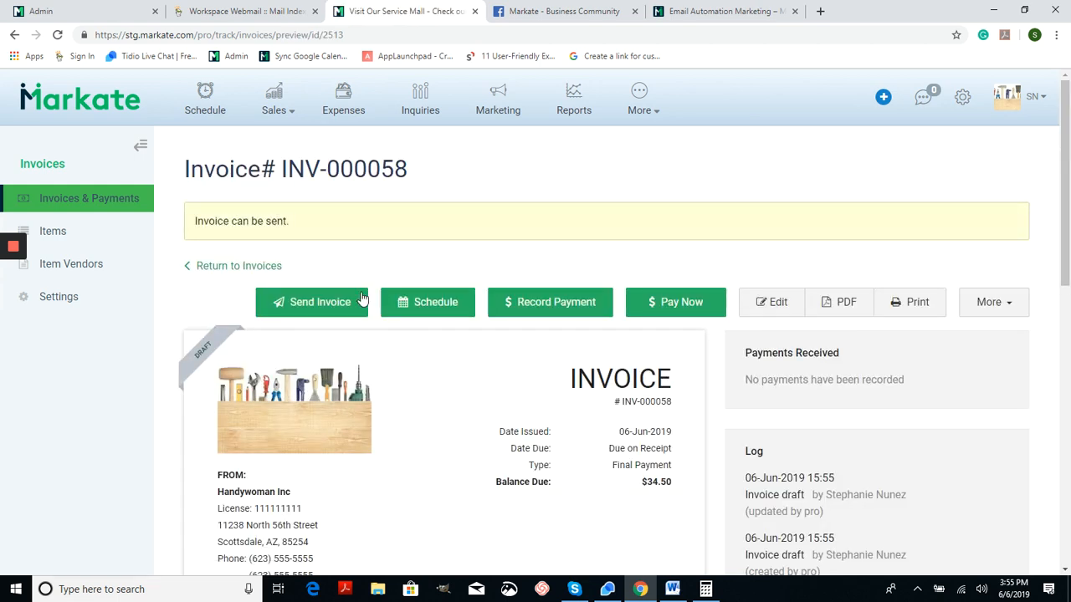
# Send the invoice by email to the customer with the prefilled recipient, subject and message.
pyautogui.click(327, 303)
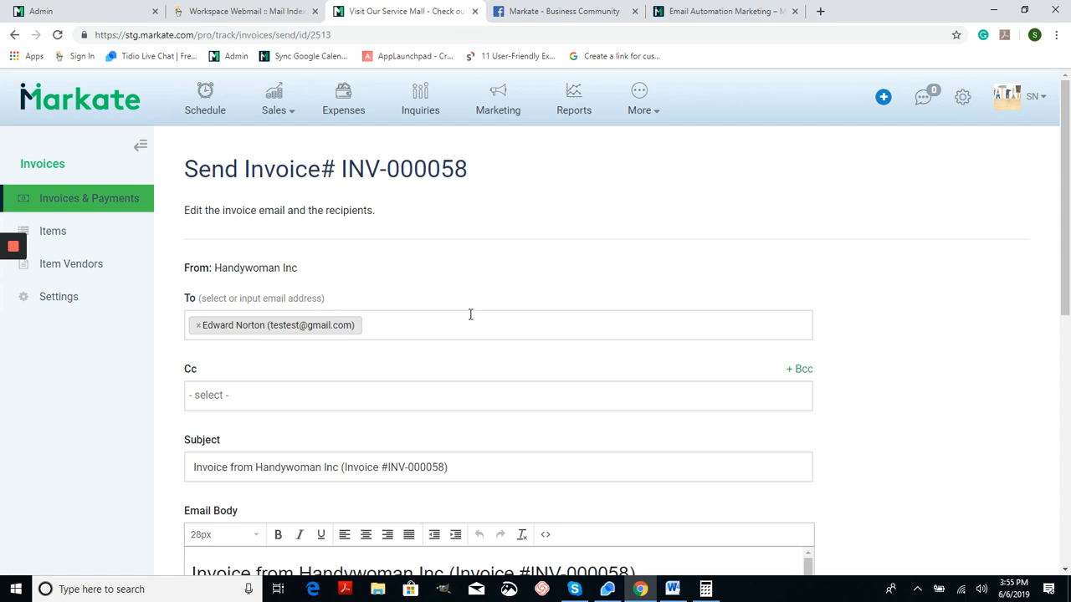
pyautogui.scroll(-10, 471, 314)
pyautogui.click(224, 442)
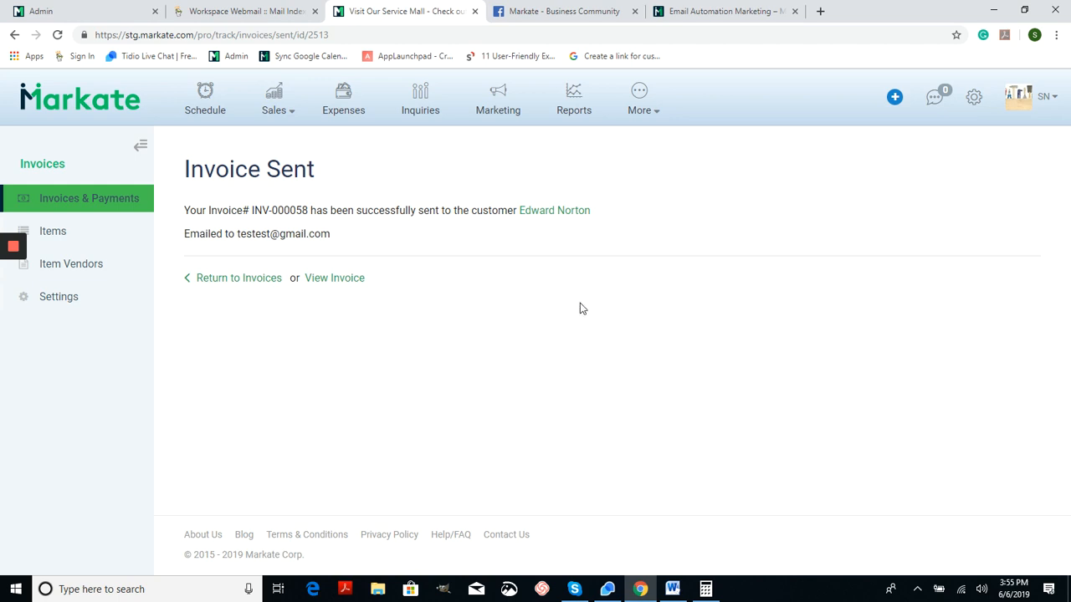
# Look through the available business reports, including the expense reports, on the Reports overview.
pyautogui.click(576, 105)
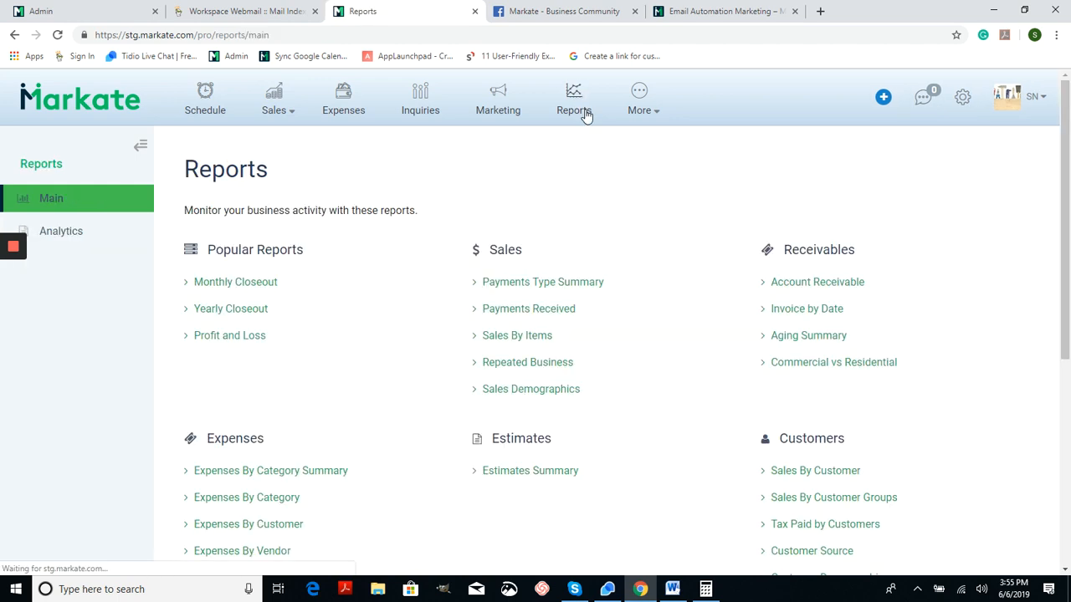
pyautogui.scroll(-3, 407, 354)
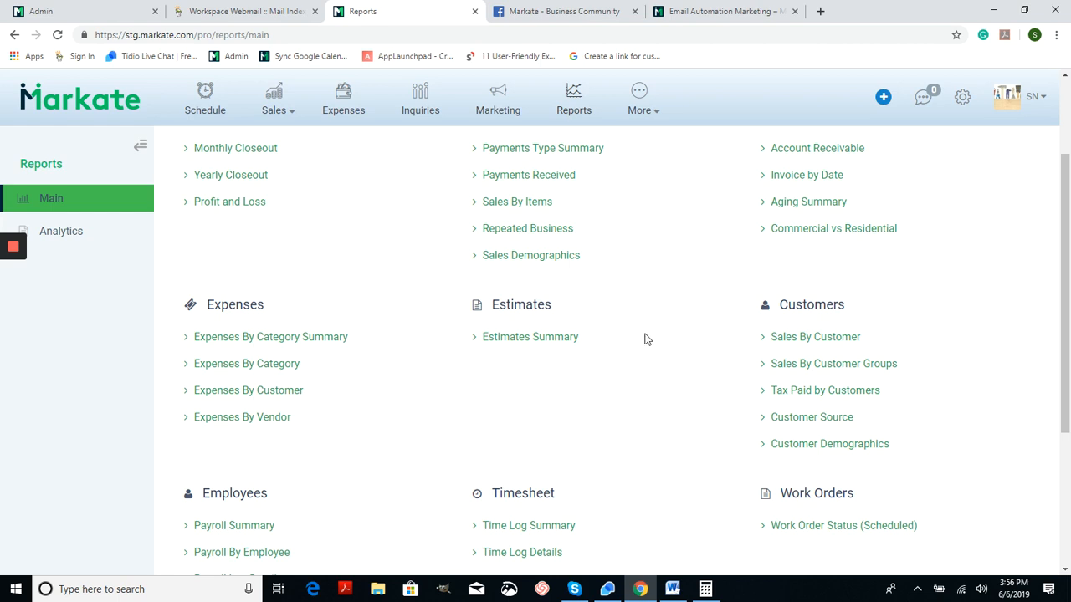
pyautogui.scroll(2, 646, 338)
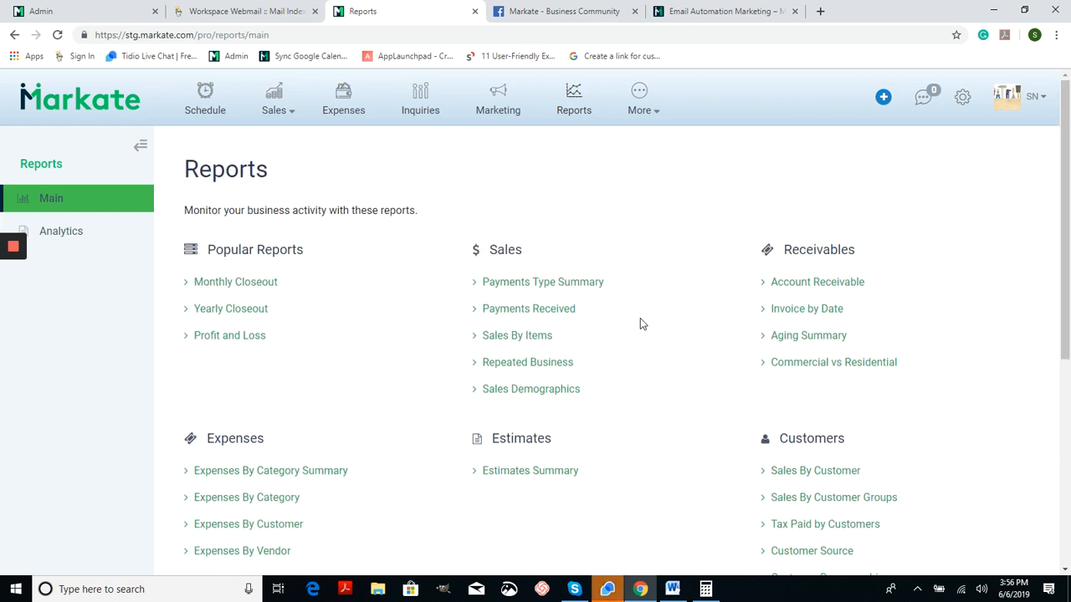
pyautogui.click(276, 111)
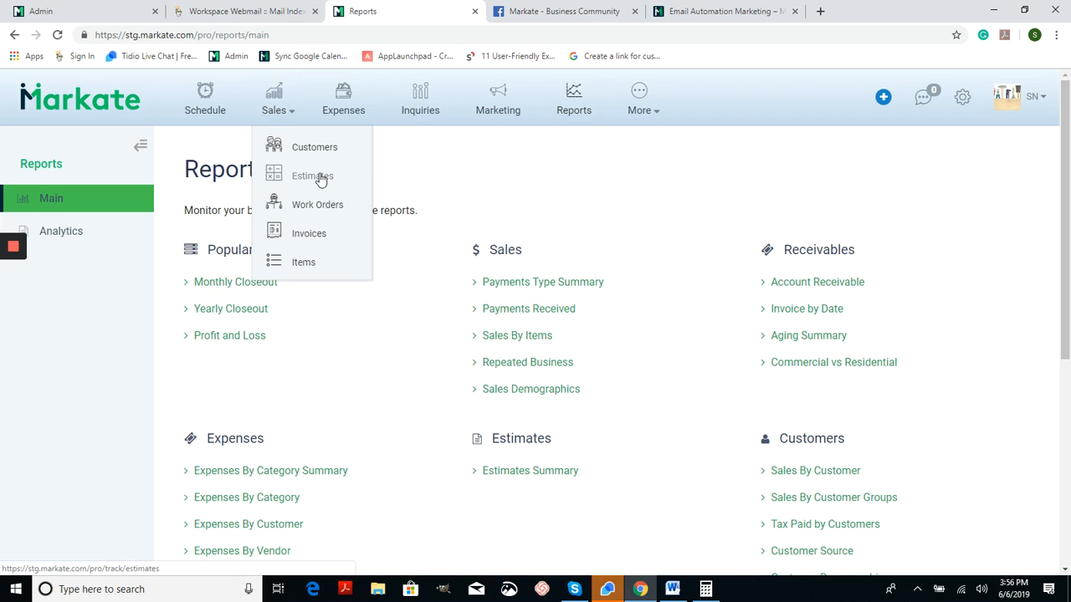
# Start a new mileage record from the expenses list and choose Circle K as its vendor.
pyautogui.click(358, 105)
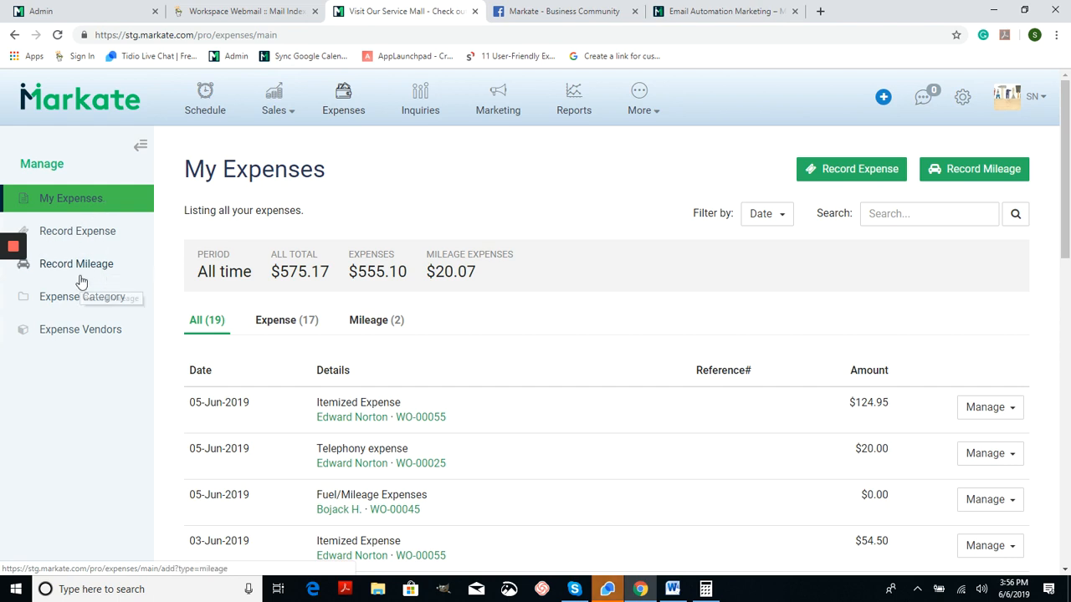
pyautogui.click(996, 181)
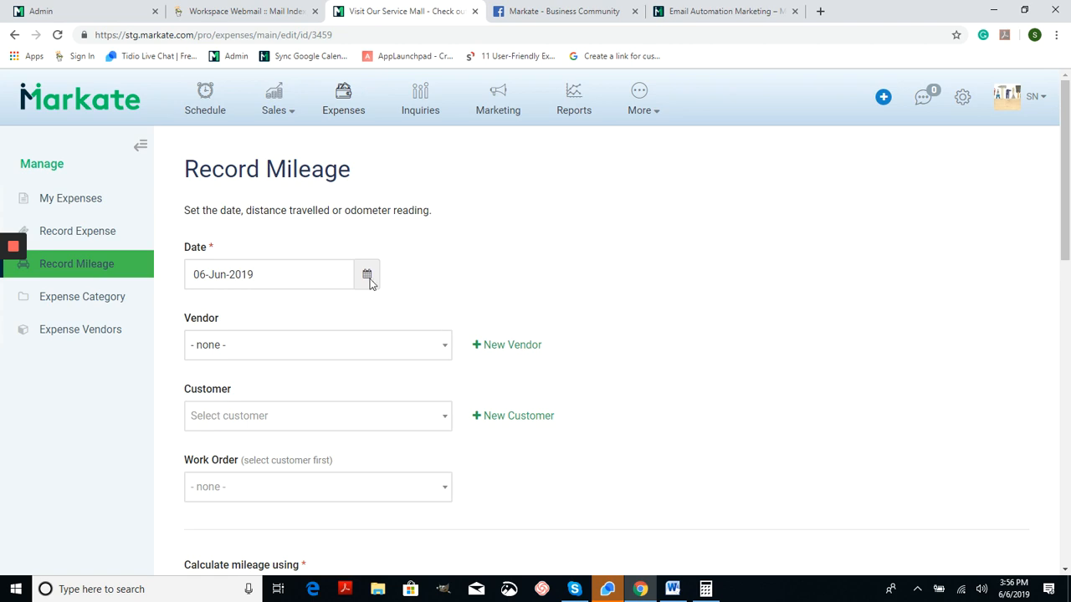
pyautogui.scroll(-1, 411, 282)
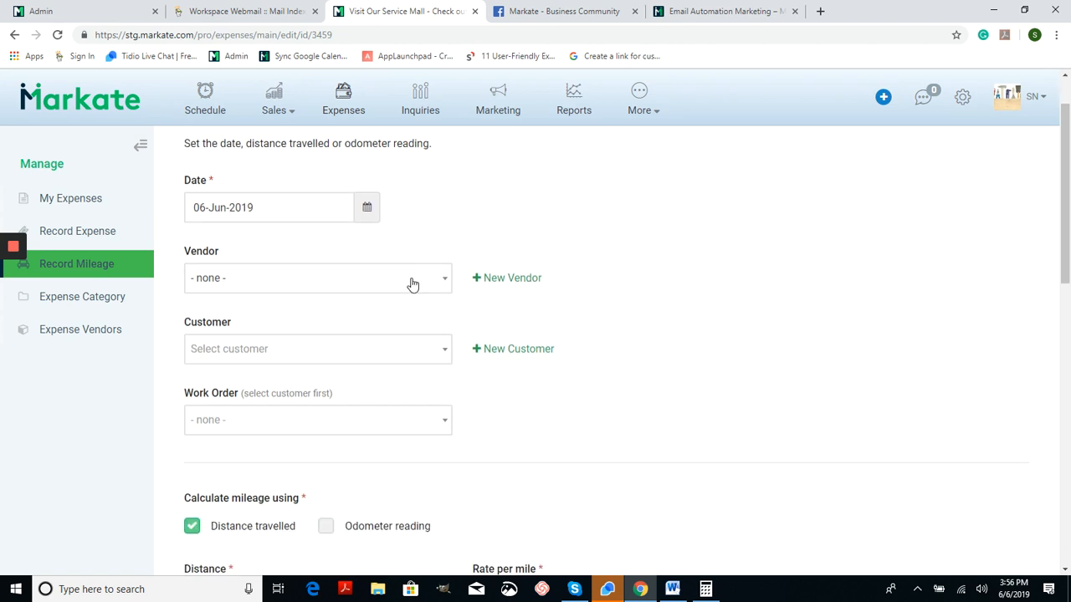
pyautogui.click(432, 277)
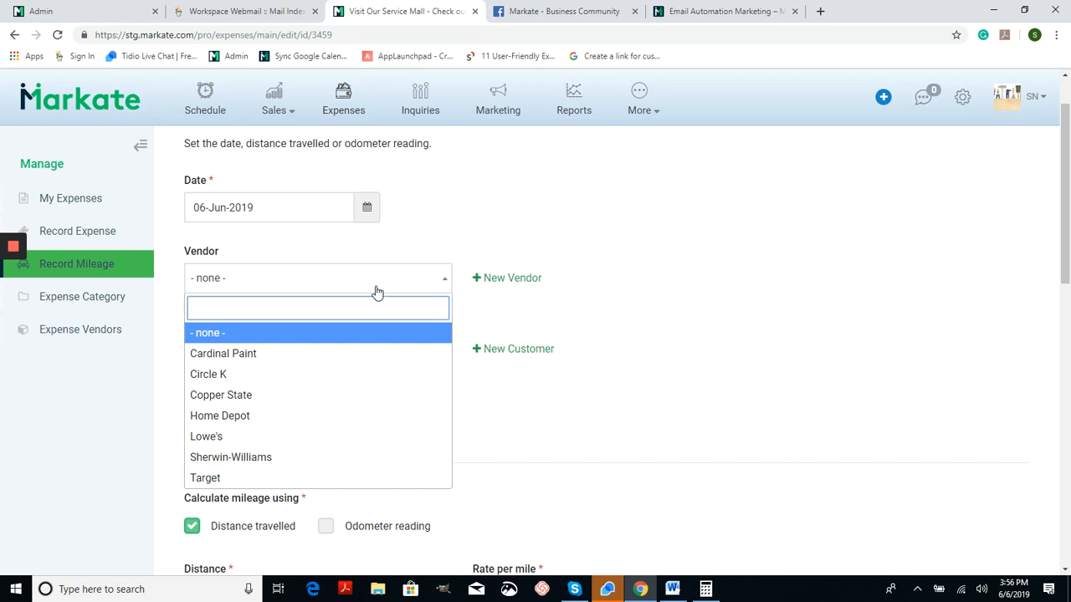
pyautogui.click(314, 375)
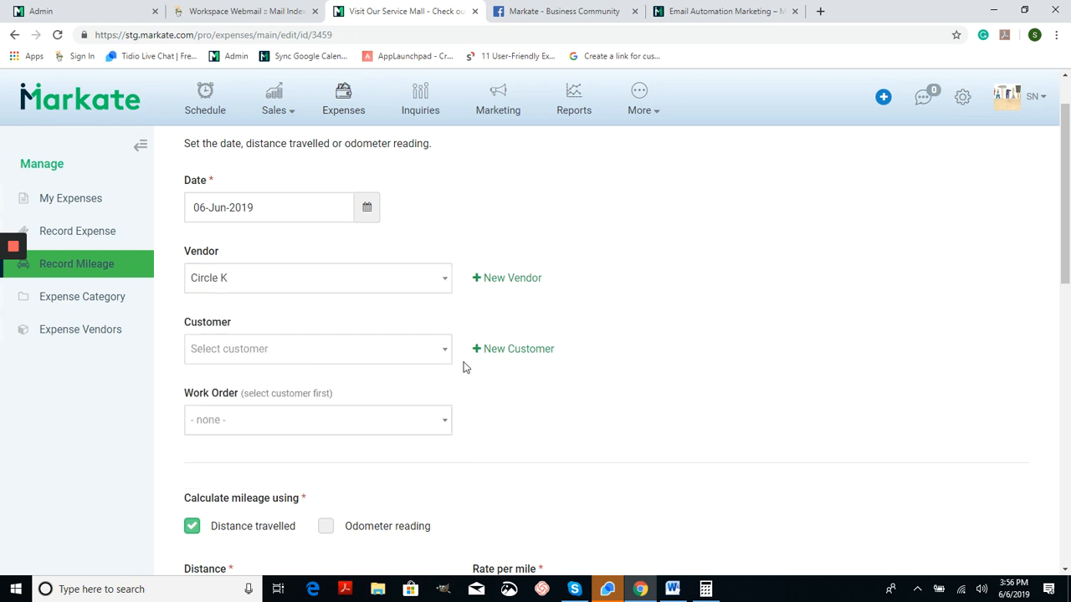
# Set the distance travelled to 25 miles for the mileage record.
pyautogui.scroll(-1, 463, 366)
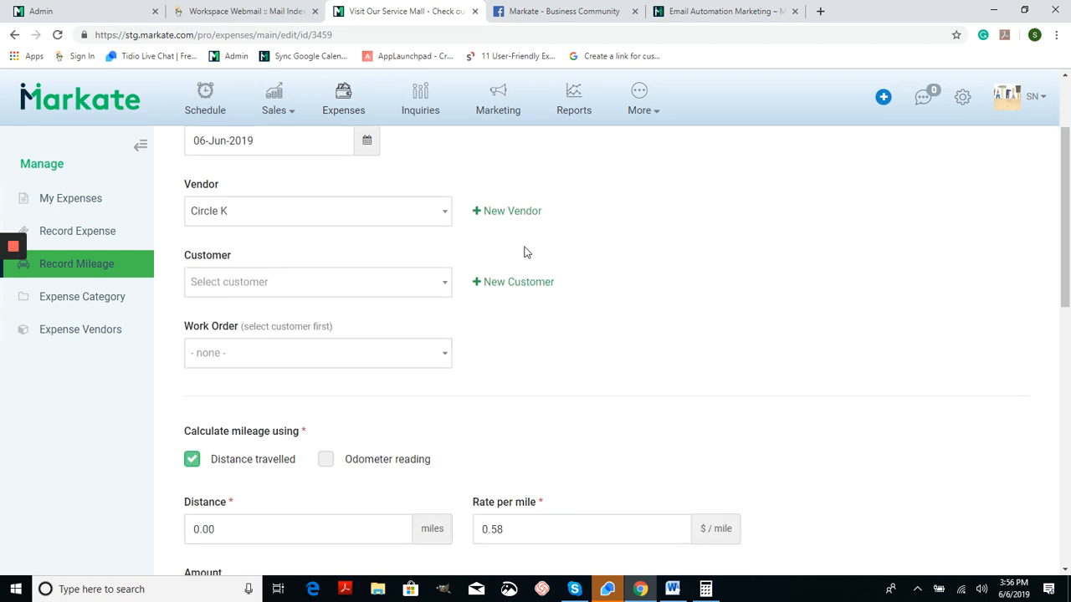
pyautogui.scroll(-2, 532, 312)
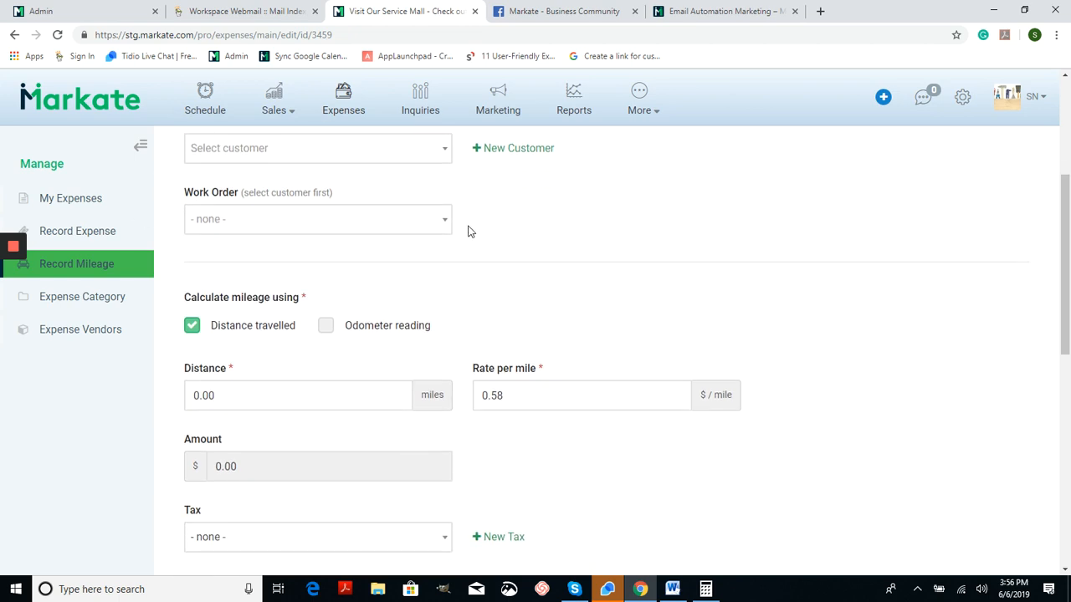
pyautogui.scroll(-2, 523, 275)
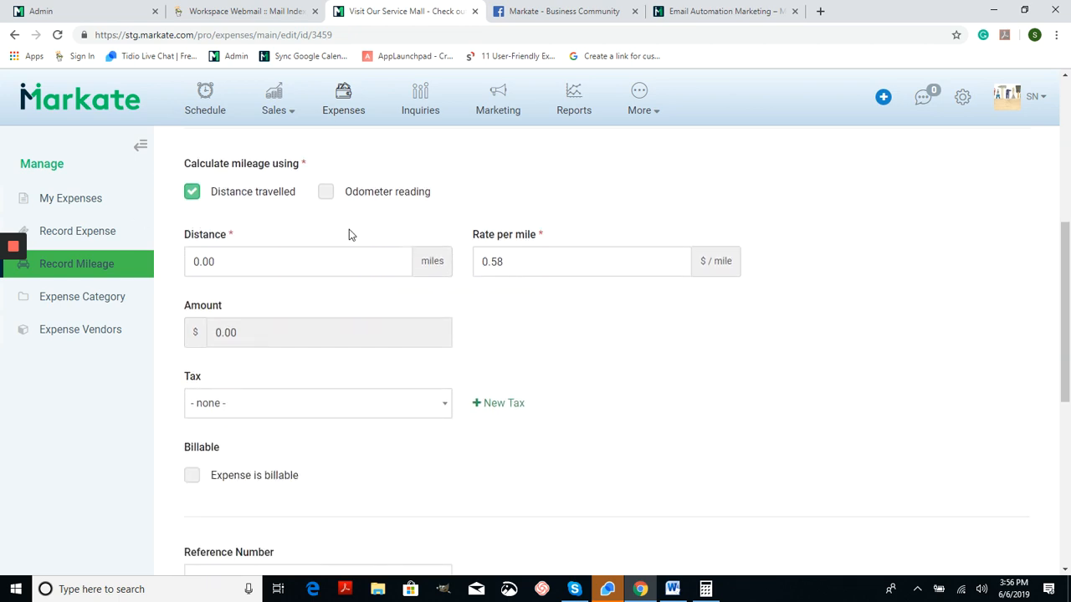
pyautogui.click(299, 259)
pyautogui.doubleClick(299, 259)
pyautogui.write('25')
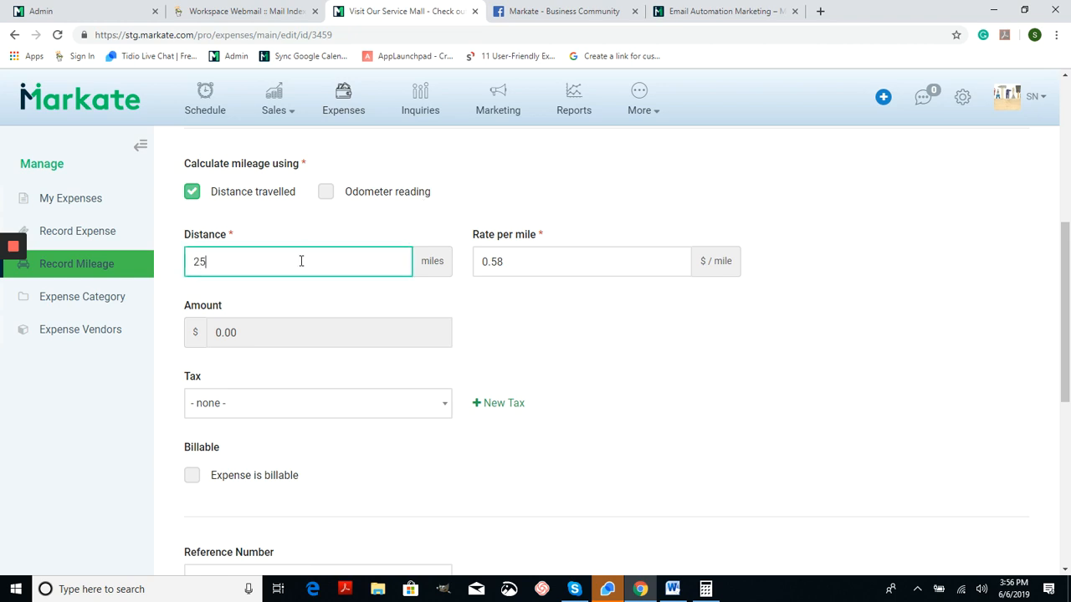
pyautogui.click(461, 285)
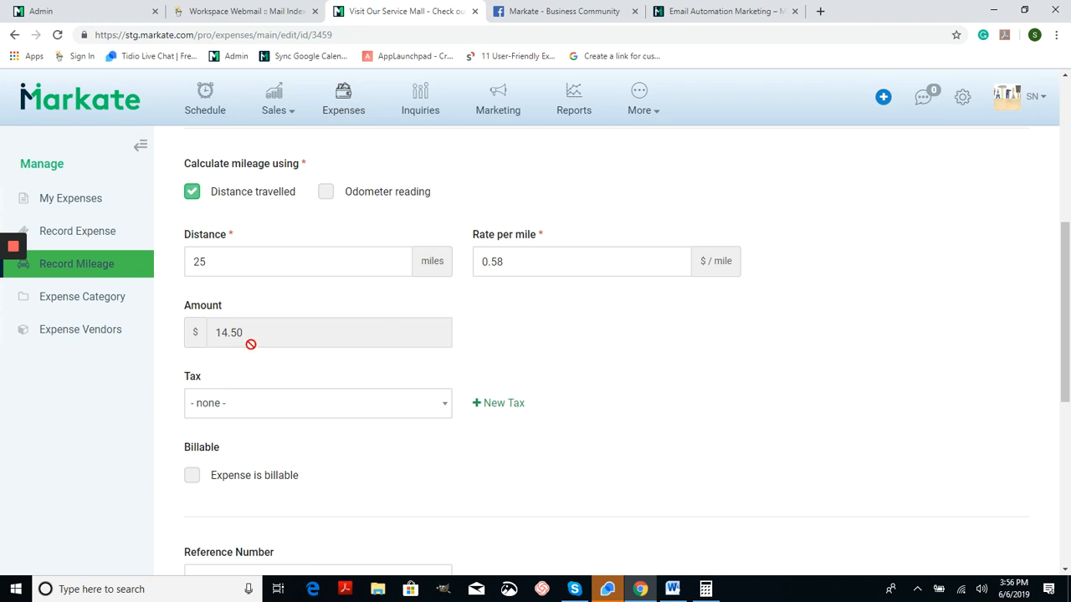
# Save the mileage expense as non-billable, without tax, reference number, notes or receipt.
pyautogui.scroll(-1, 320, 323)
pyautogui.scroll(-2, 495, 286)
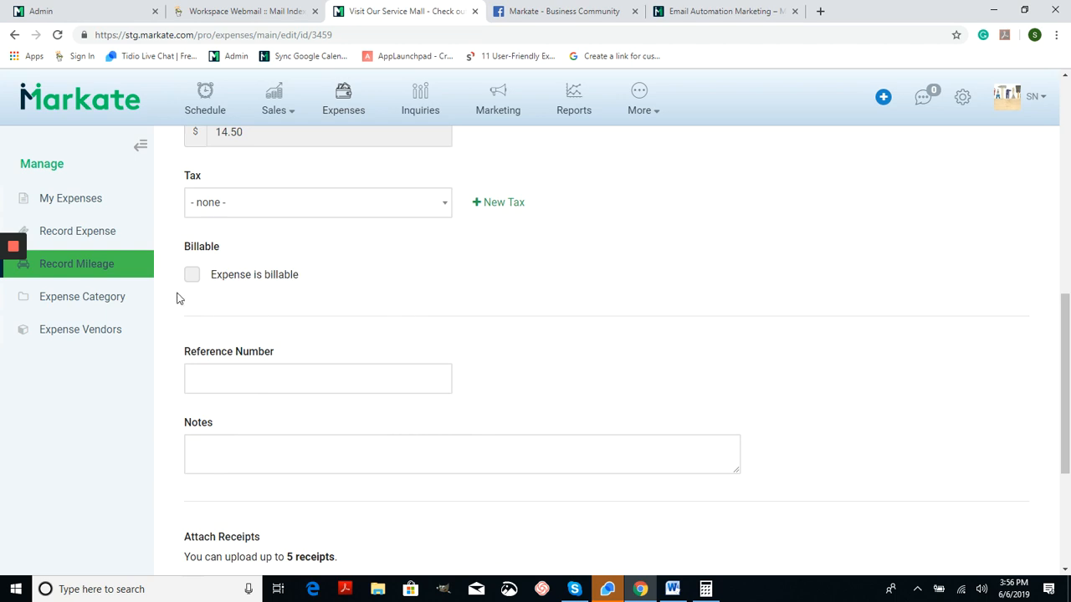
pyautogui.scroll(-2, 326, 278)
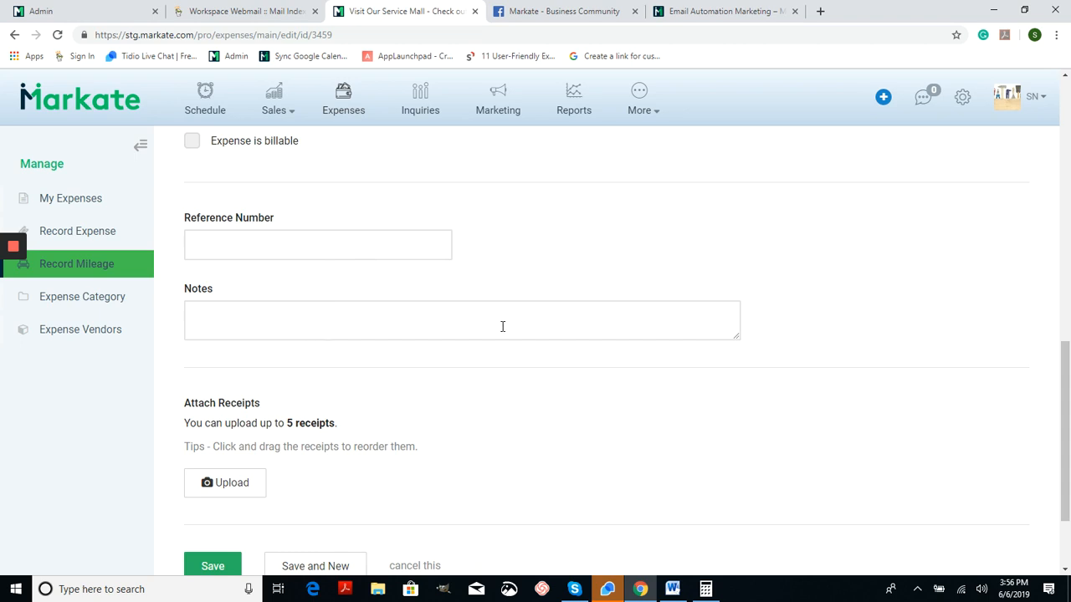
pyautogui.scroll(-1, 502, 325)
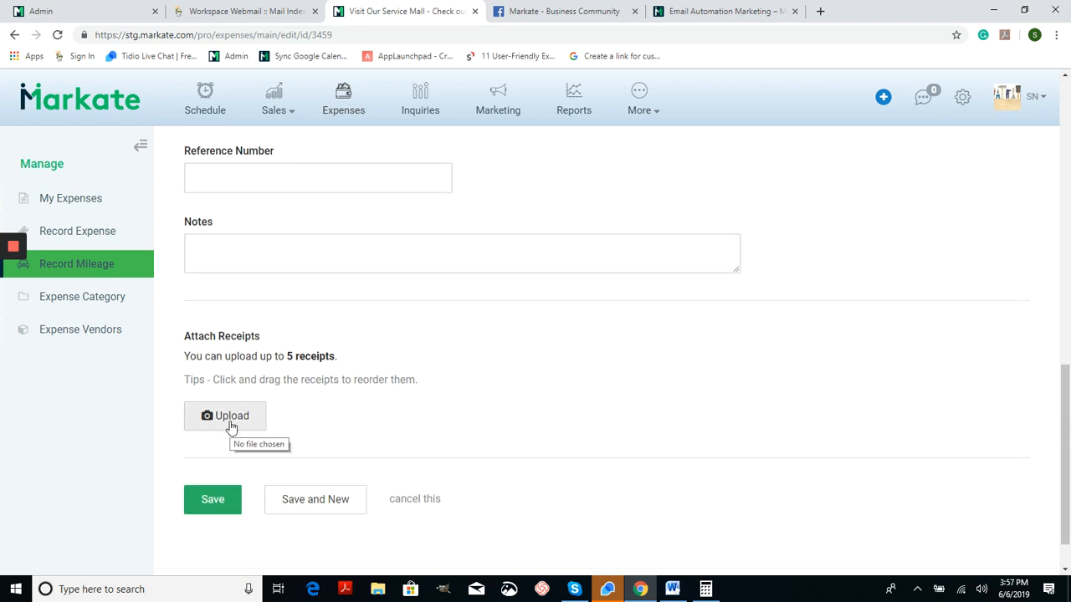
pyautogui.click(215, 504)
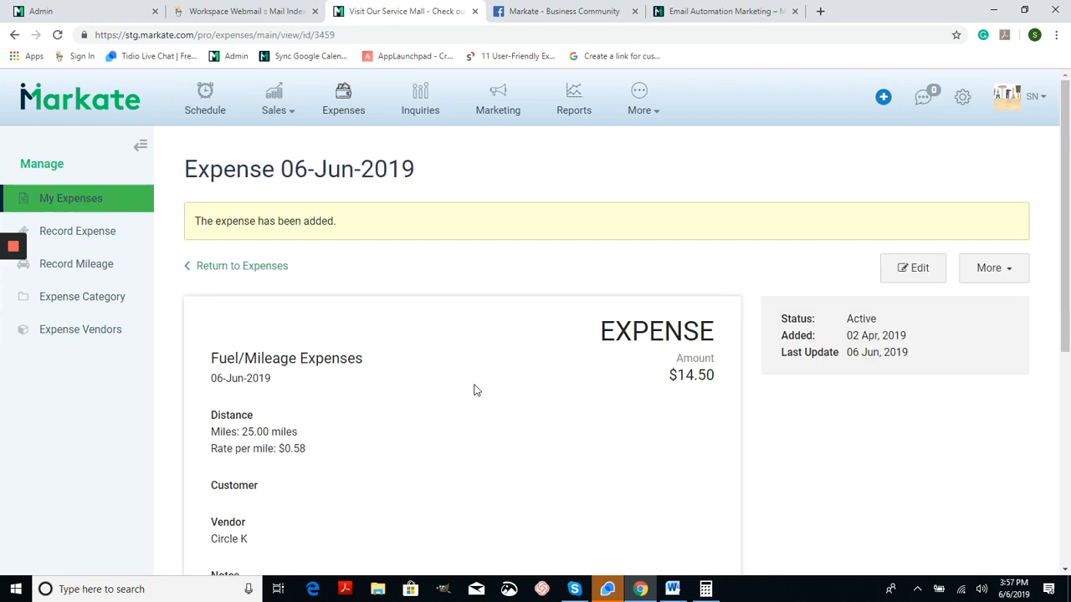
# Review the saved mileage expense, from its distance and vendor details to its cost breakdown.
pyautogui.scroll(-2, 503, 391)
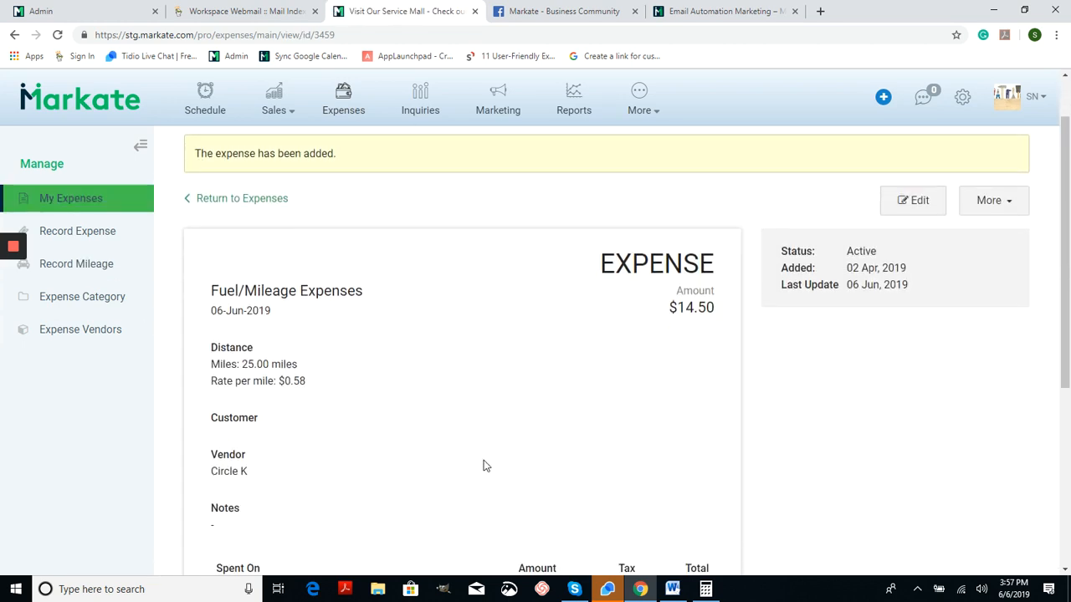
pyautogui.scroll(-3, 489, 398)
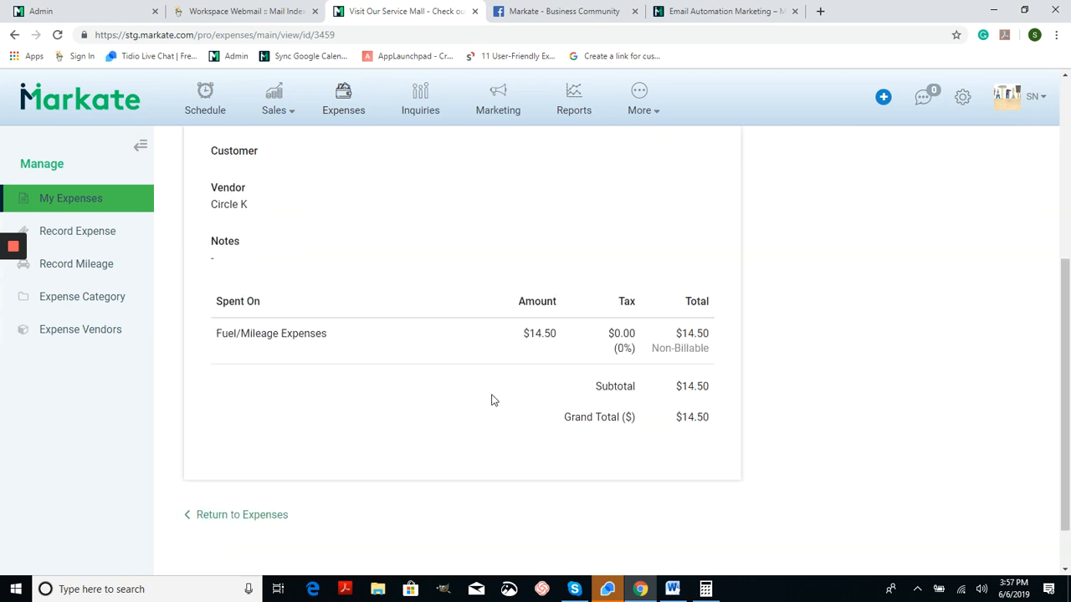
pyautogui.scroll(5, 492, 400)
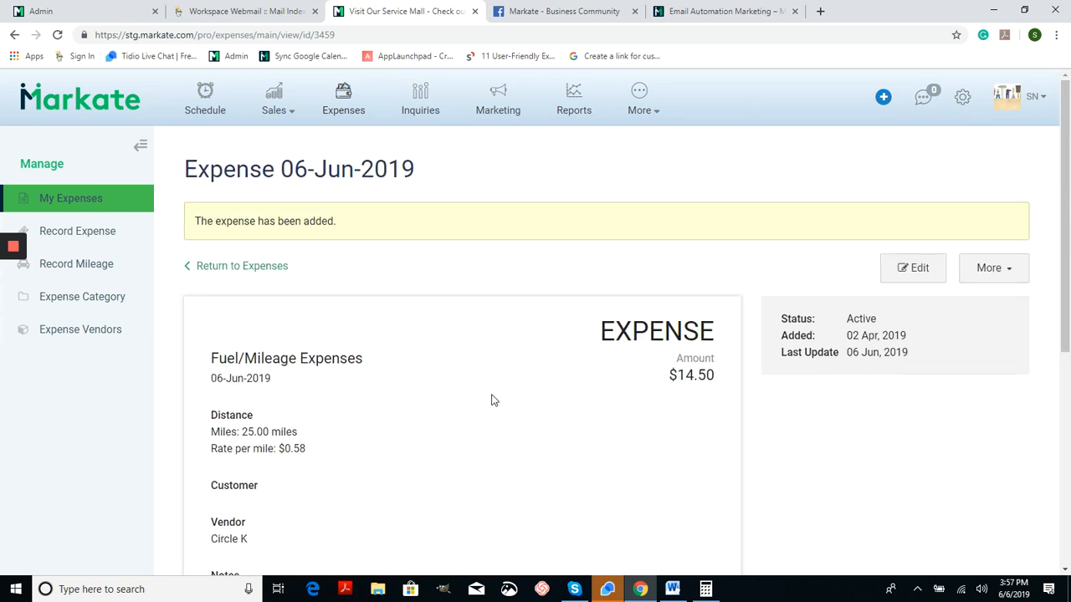
# Return to the list of all expenses and view only the regular expenses, followed by only the mileage records.
pyautogui.click(90, 210)
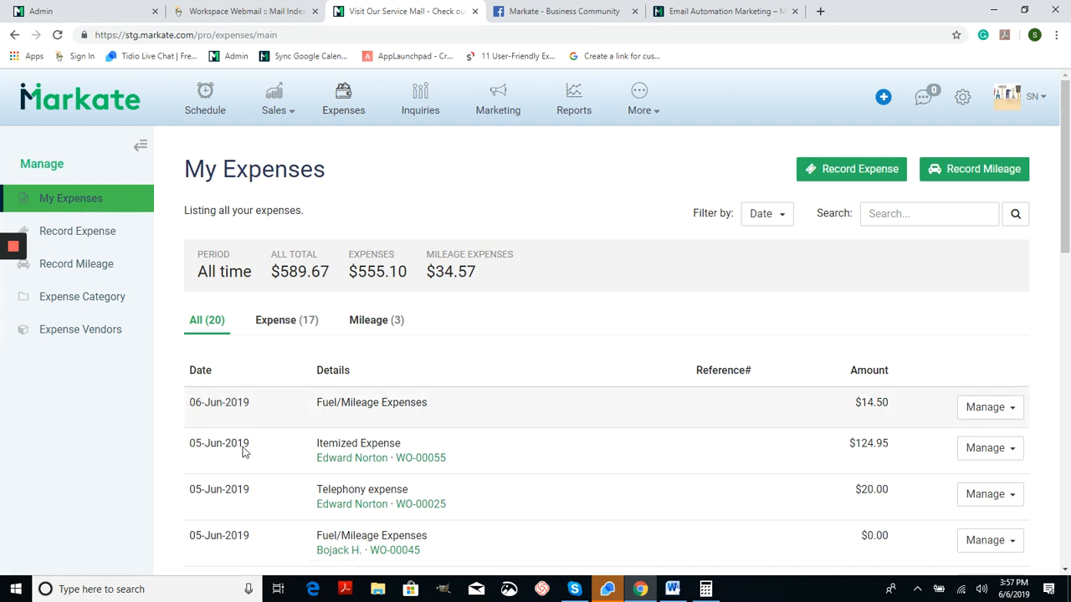
pyautogui.click(307, 327)
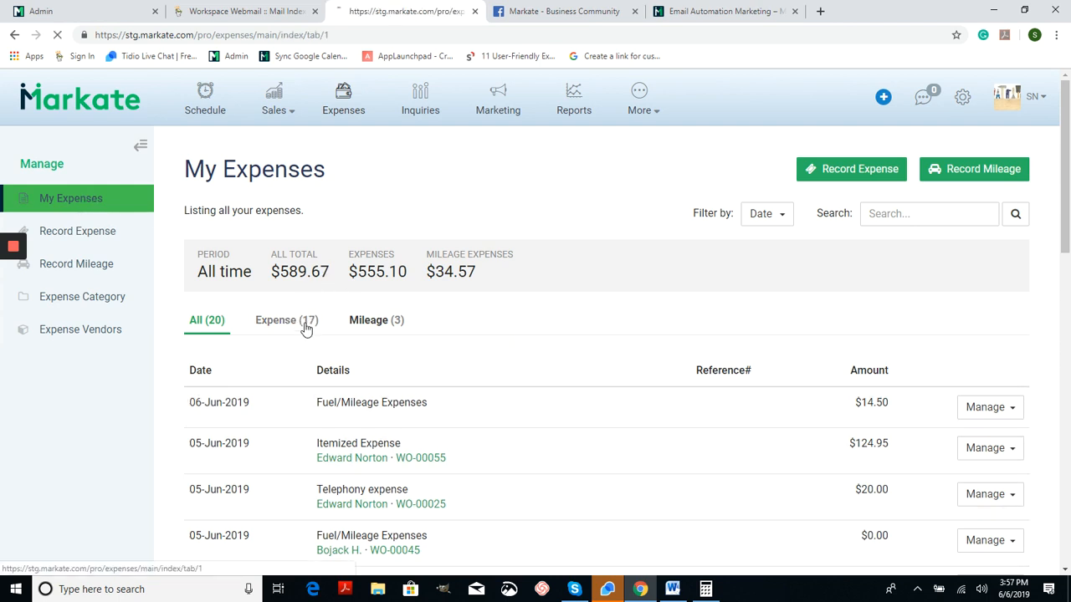
pyautogui.click(382, 331)
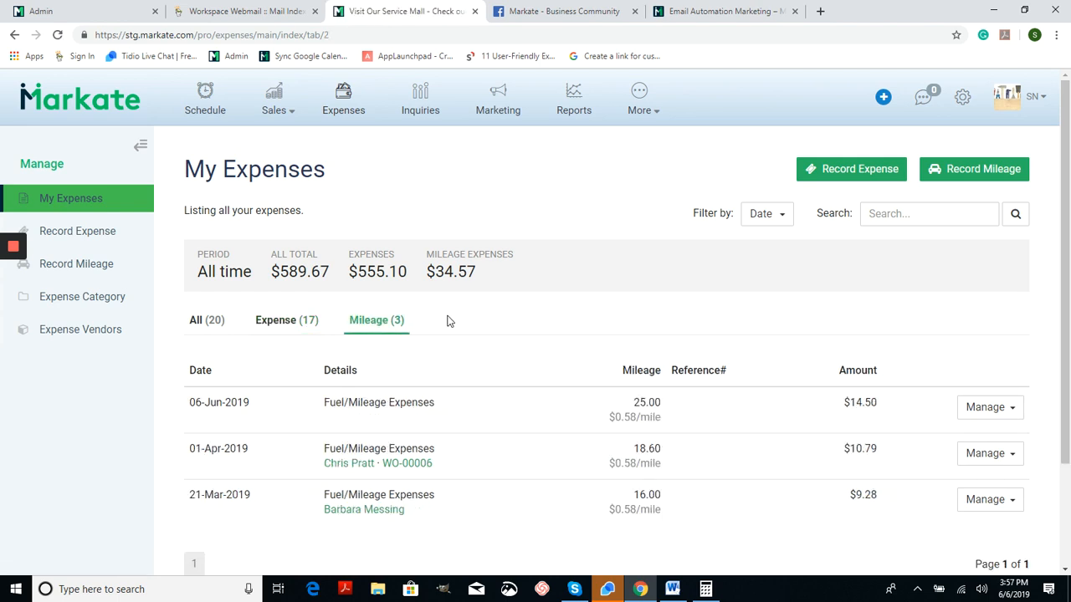